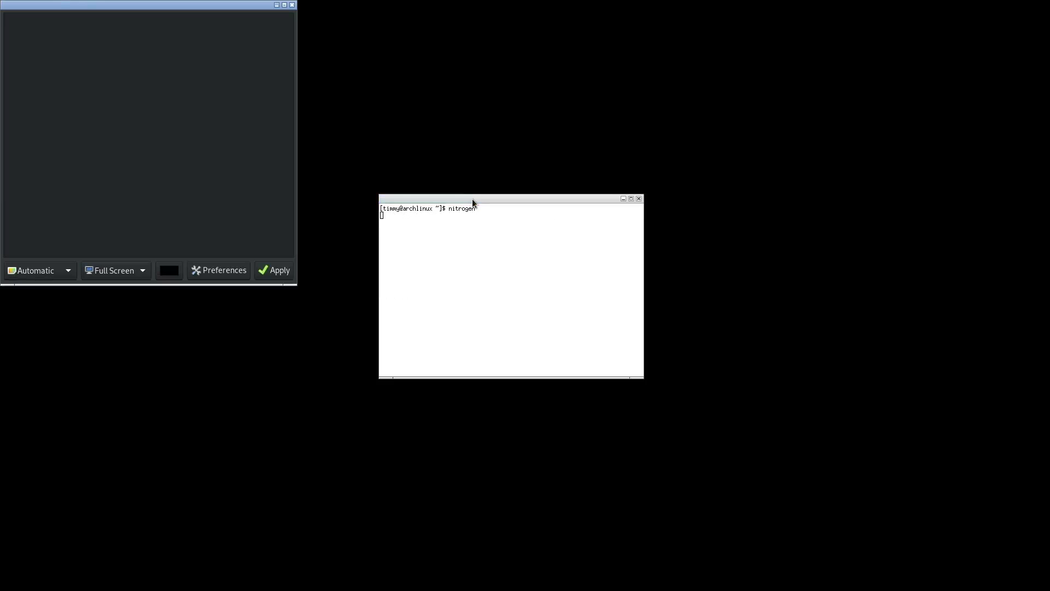
Move the empty Nitrogen window to the centre of the screen
drag(93, 4, 466, 145)
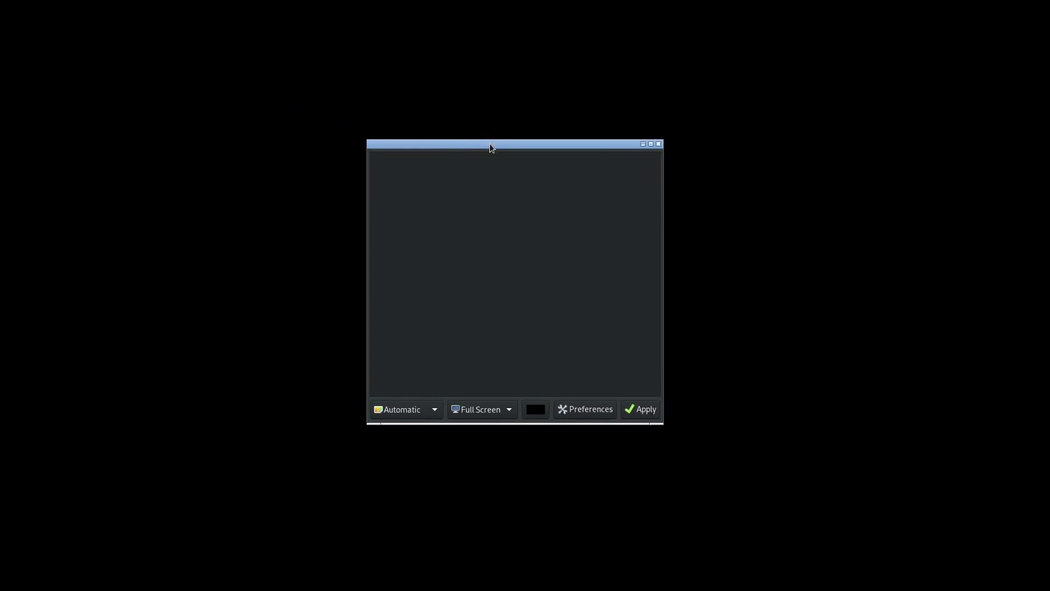
Stop Nitrogen in the terminal and launch Firefox instead
key(alt+Tab)
key(ctrl+c)
text(firefox)
key(Return)
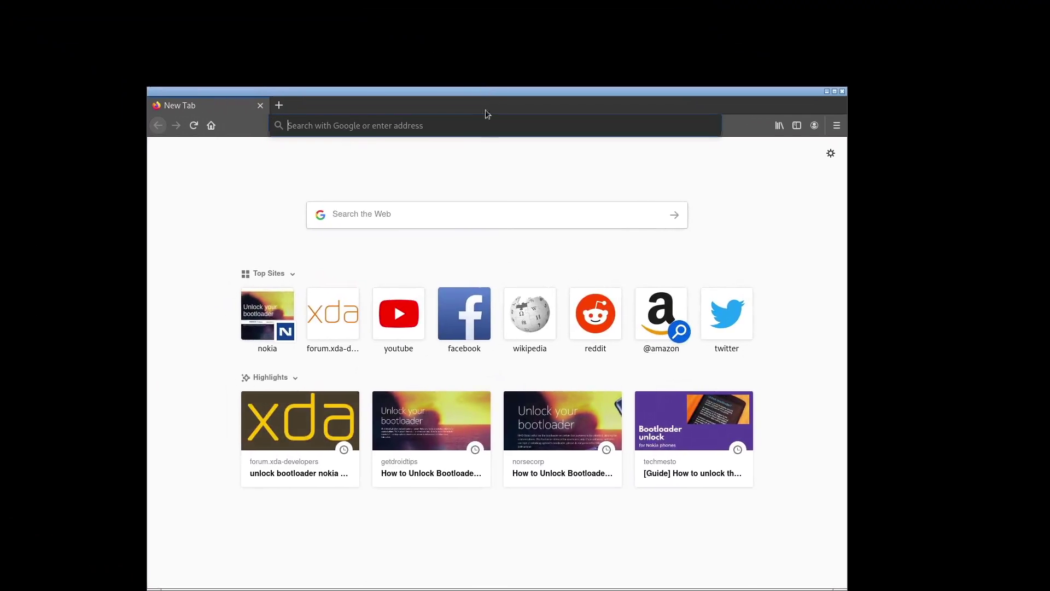
Search Google Images for 'arch linux wallpaper' and save the first image to disk
click(464, 125)
text(arch linux wallpaper)
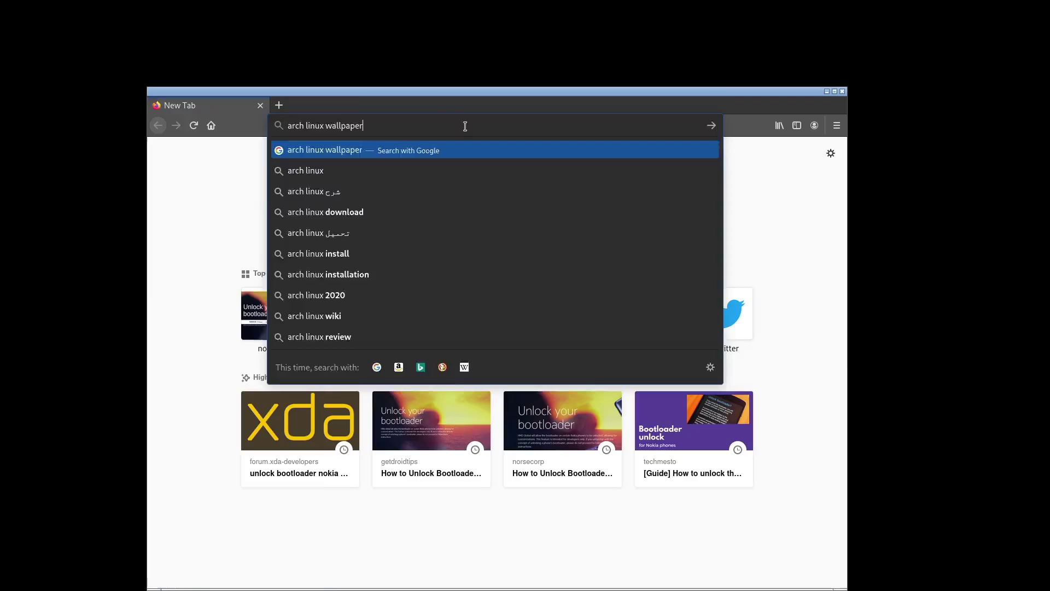
key(Return)
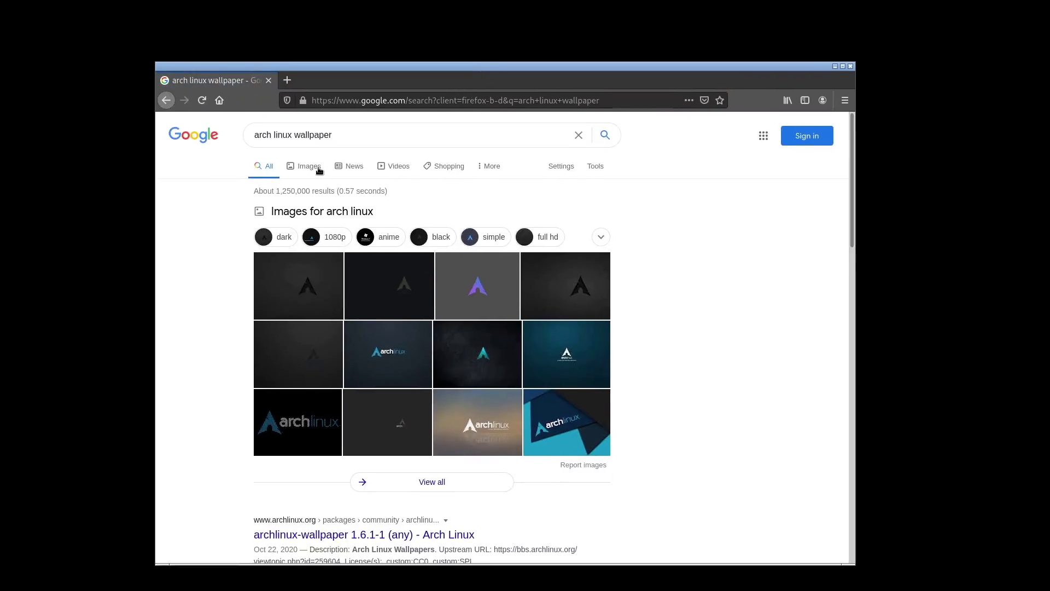
click(318, 167)
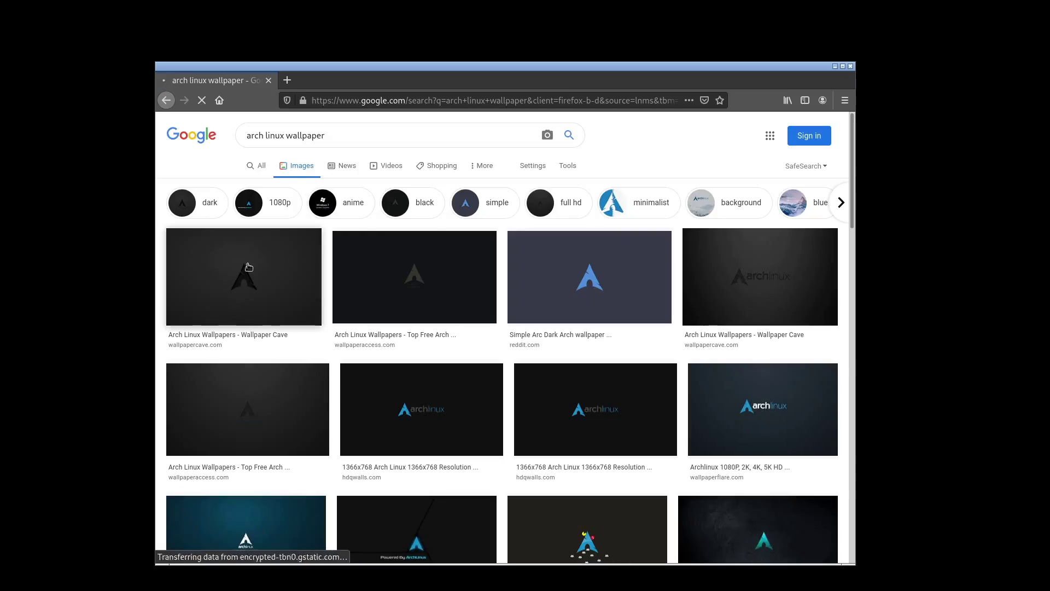
click(248, 267)
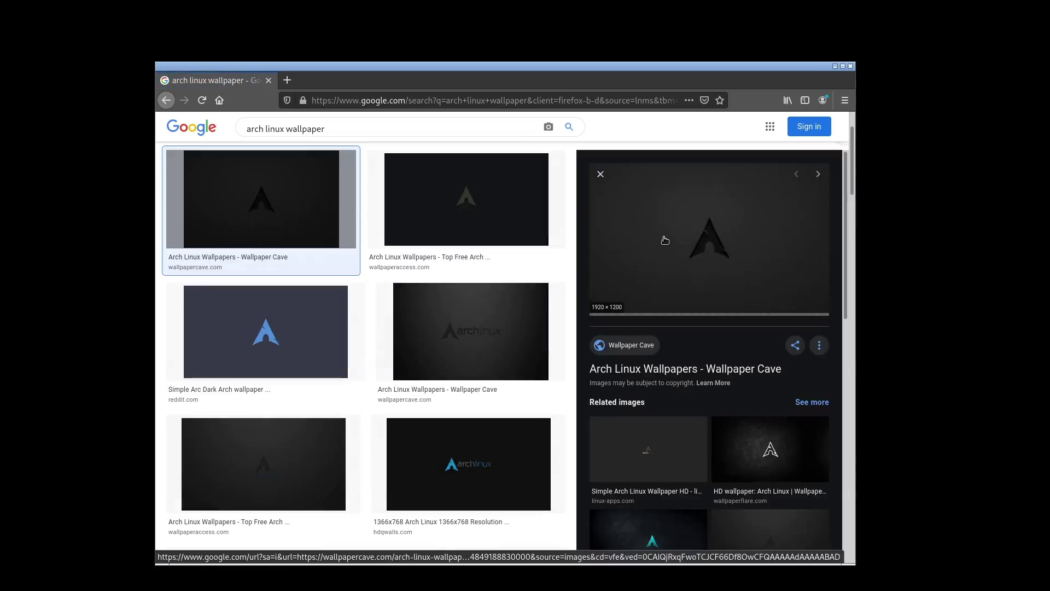
right_click(695, 208)
click(745, 366)
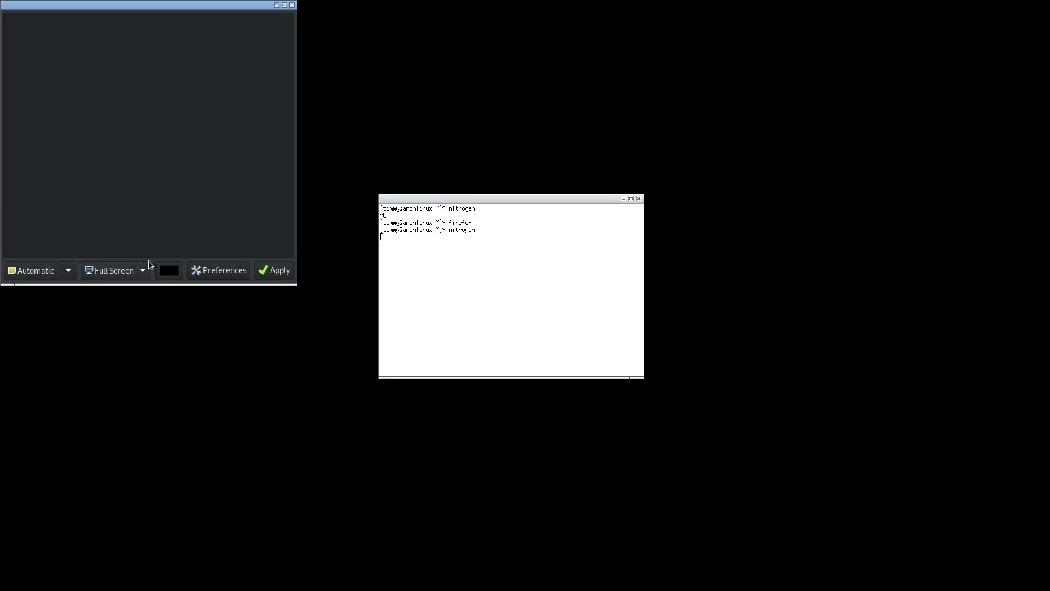
Add the Downloads folder to Nitrogen's wallpaper folders and select the Arch logo image
click(218, 270)
click(80, 221)
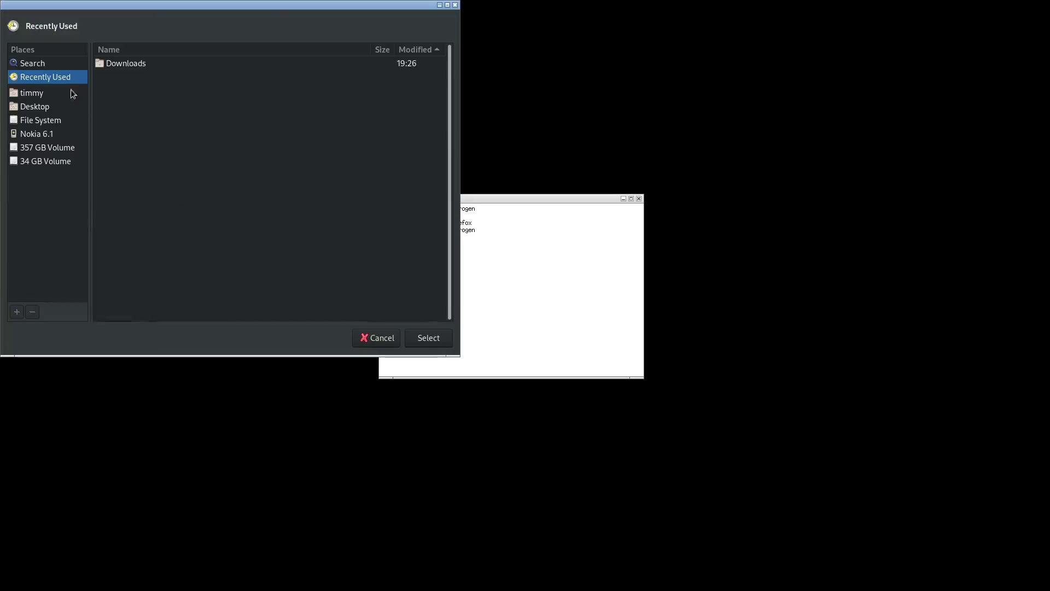
click(113, 65)
click(420, 345)
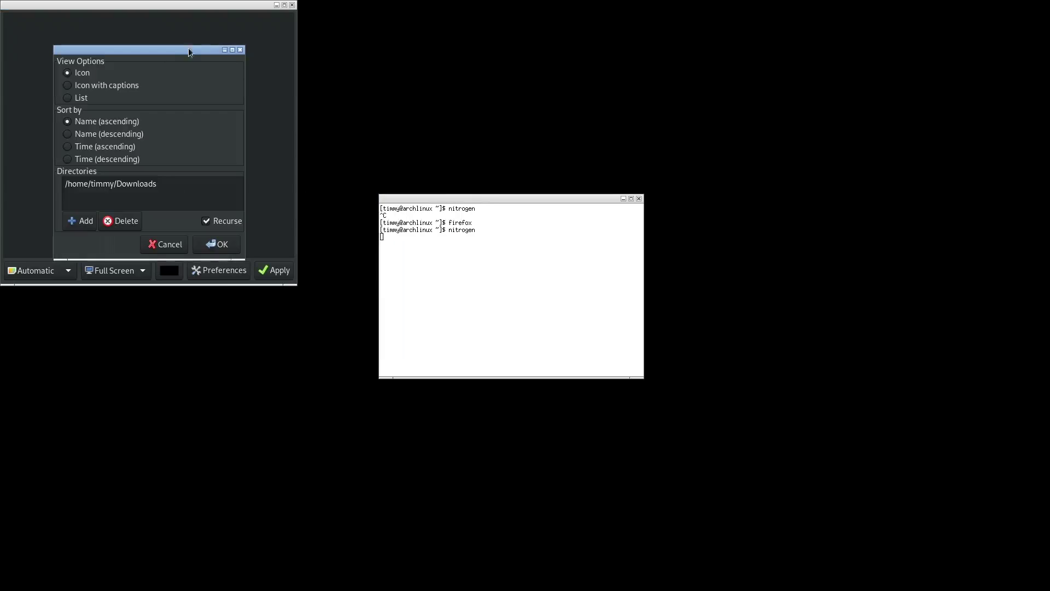
click(228, 248)
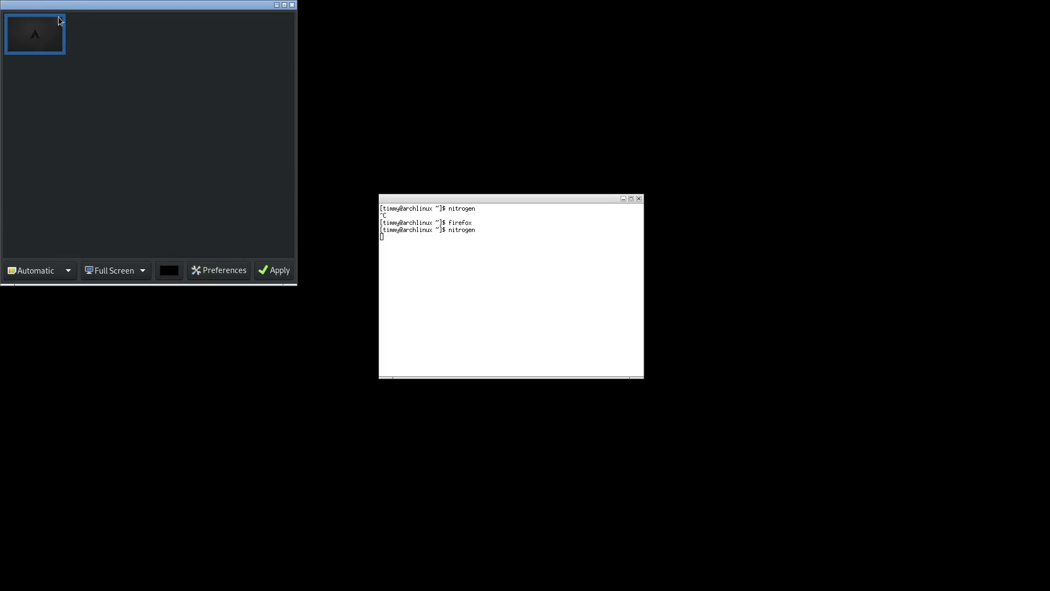
Rearrange the Nitrogen and terminal windows and apply the wallpaper in Scaled mode
drag(75, 6, 340, 167)
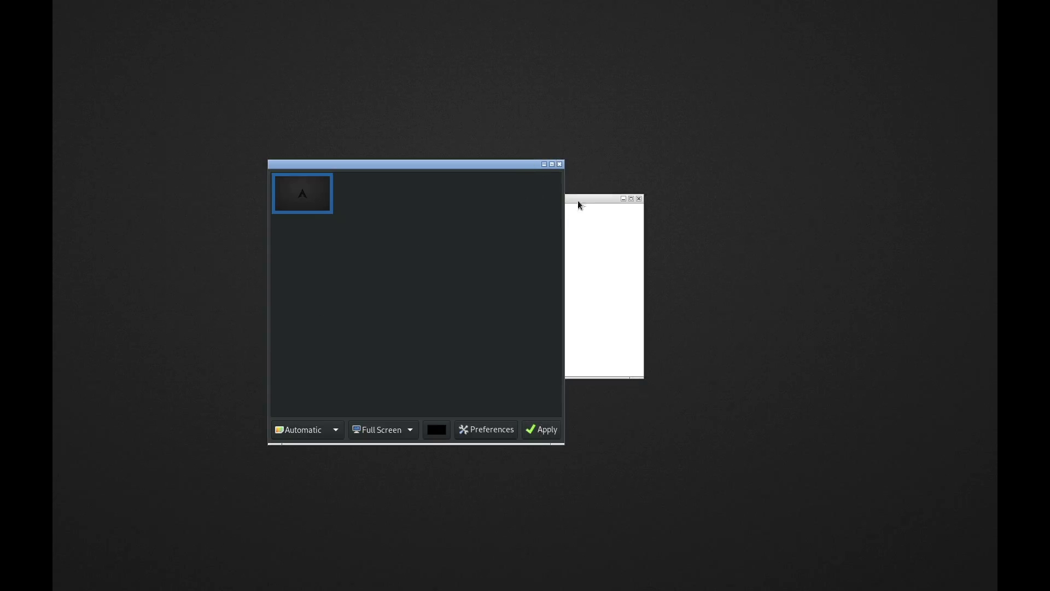
drag(580, 199, 798, 202)
drag(496, 164, 573, 119)
click(377, 386)
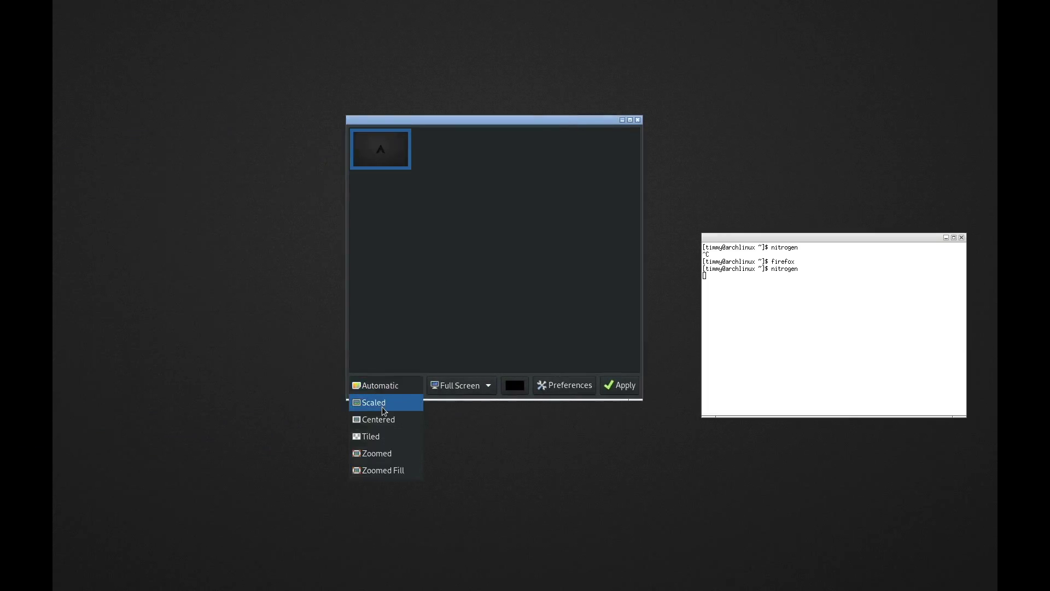
click(378, 402)
click(619, 385)
Switch the wallpaper mode to Centered, apply it, and close Nitrogen
drag(500, 119, 234, 134)
click(294, 388)
click(285, 406)
click(504, 391)
click(326, 132)
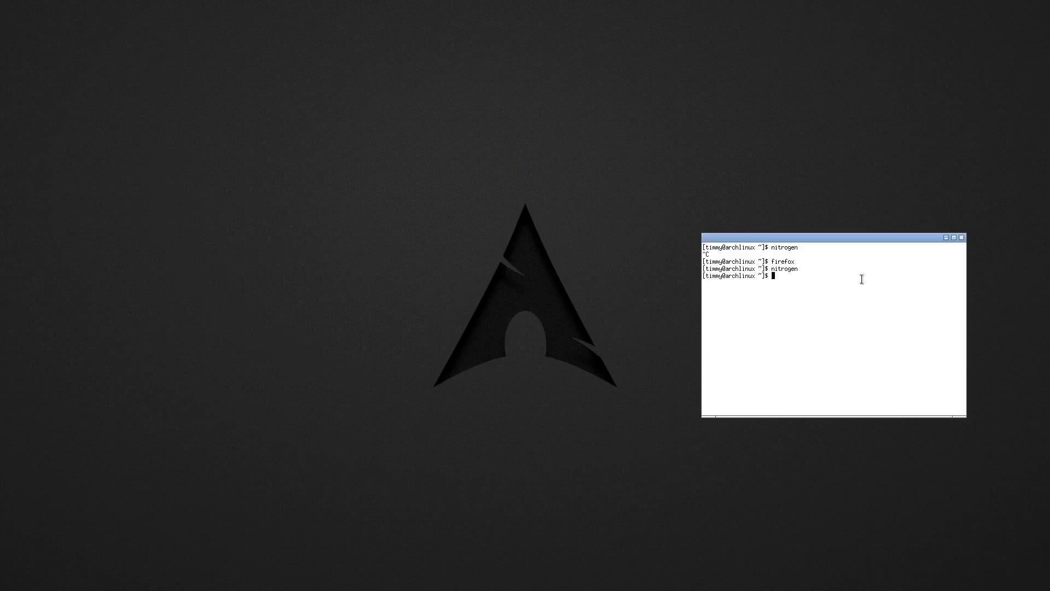
Clear the terminal, move it to the upper left, and enter 'setxkbmap it' for the Italian keyboard layout
key(ctrl+l)
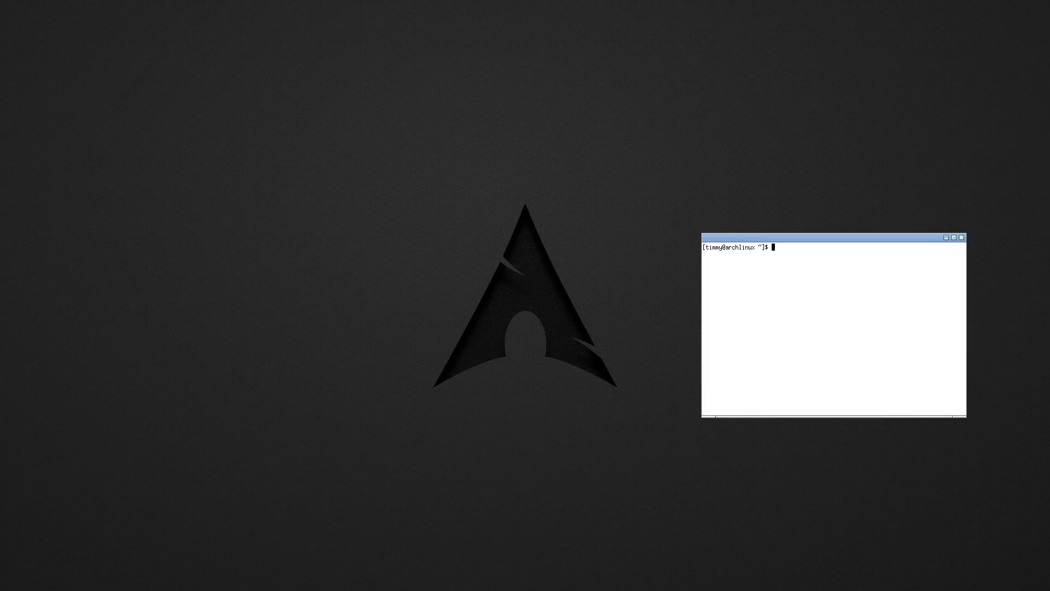
drag(840, 238, 262, 185)
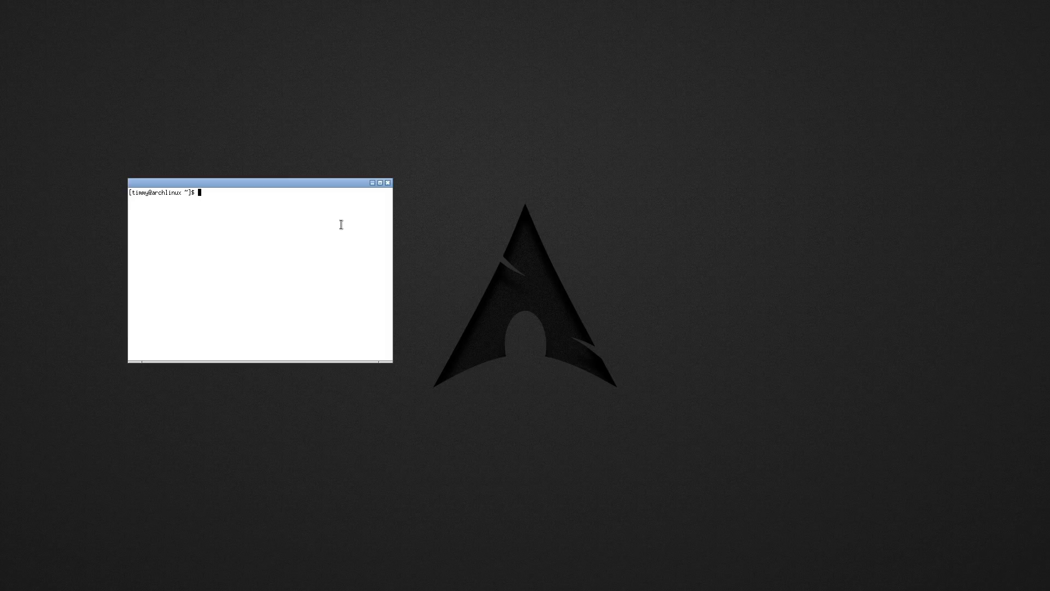
text(setxkbmap )
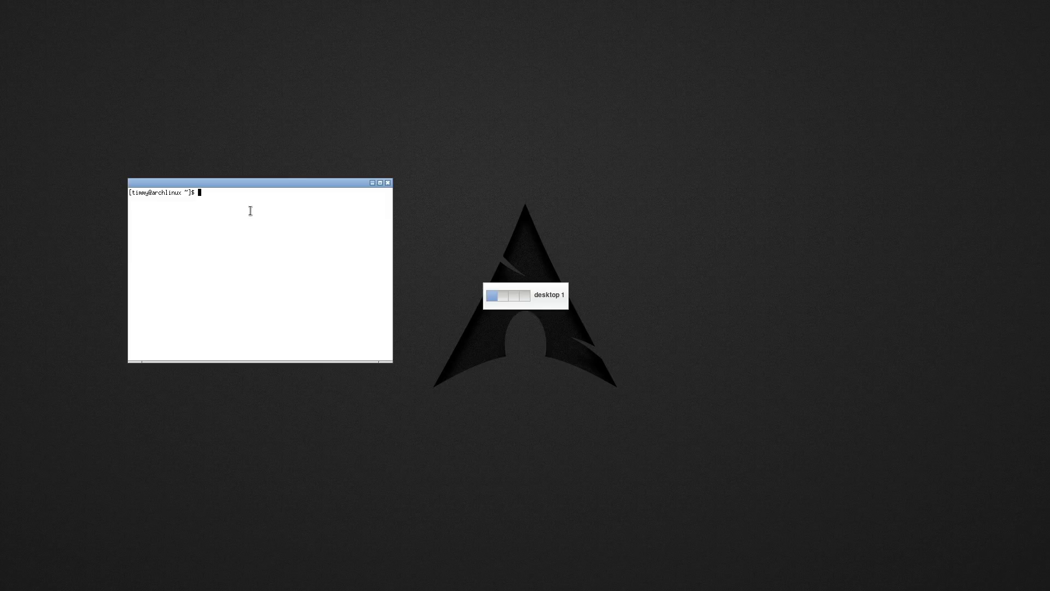
Run 'yay -S lxappearance lxappearance-obconf' and confirm the installation
text(yay -S lxappearance obconf)
key(Left)
key(Left)
key(Left)
key(Left)
key(Left)
key(Left)
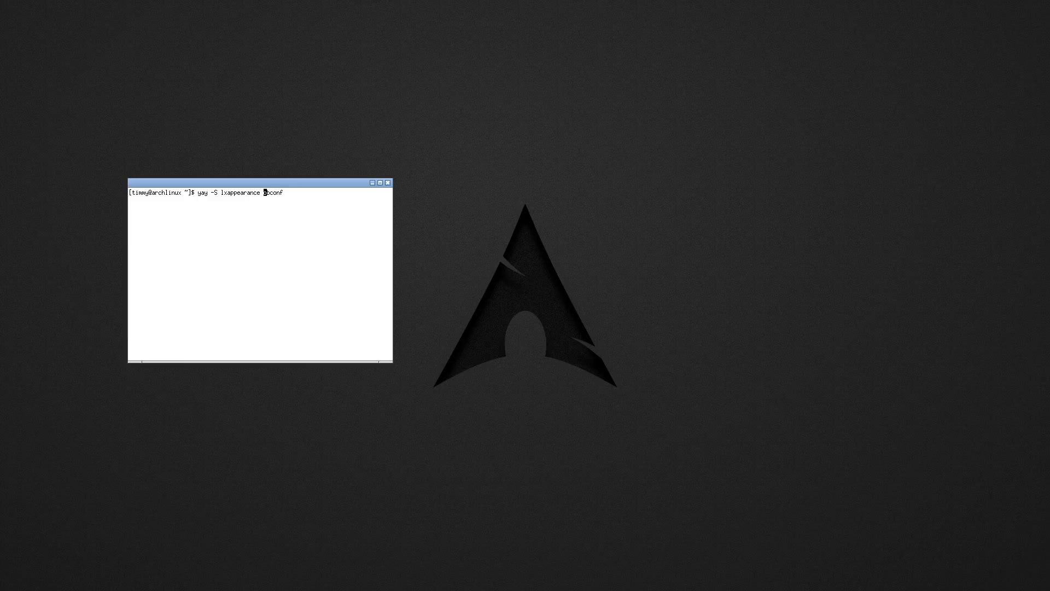
text(li)
key(BackSpace)
text(xappearance-)
click(315, 193)
key(End)
key(Return)
key(Return)
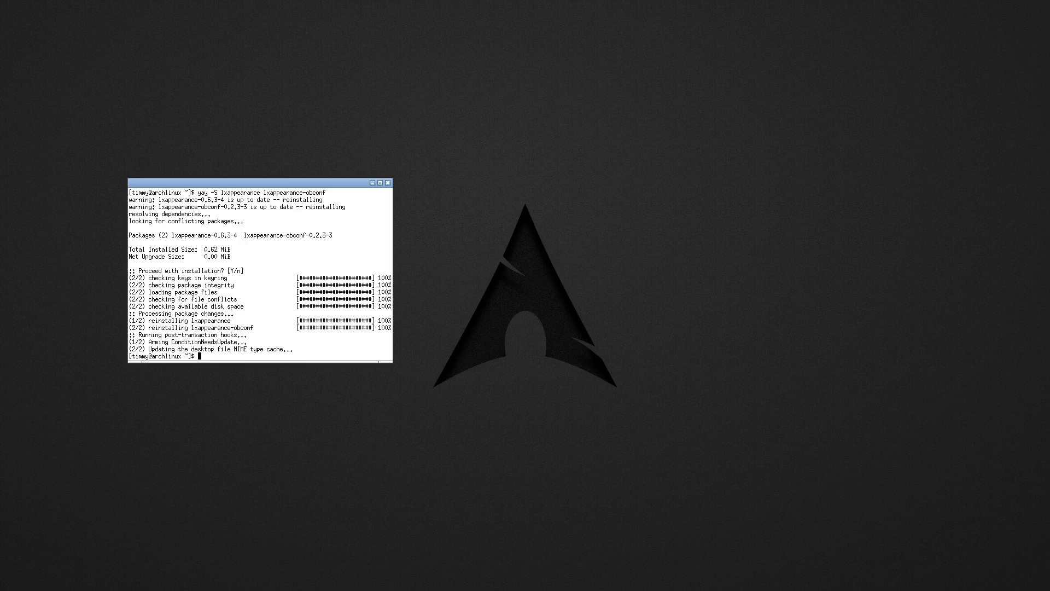
Launch LXAppearance and choose the Adwaita-dark widget theme after previewing others
key(ctrl+l)
text(lx)
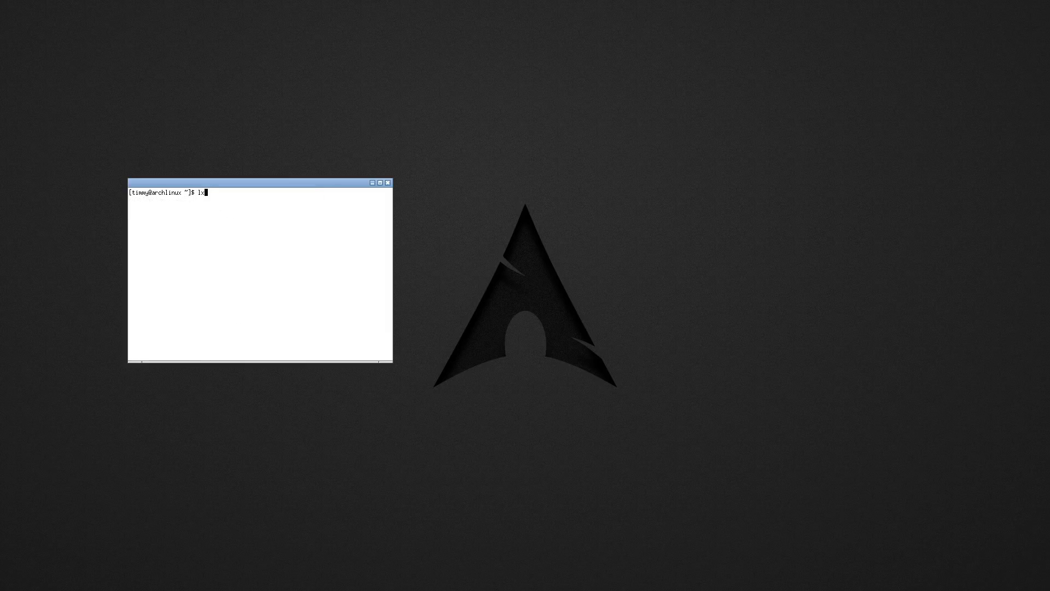
text(appearance)
key(Return)
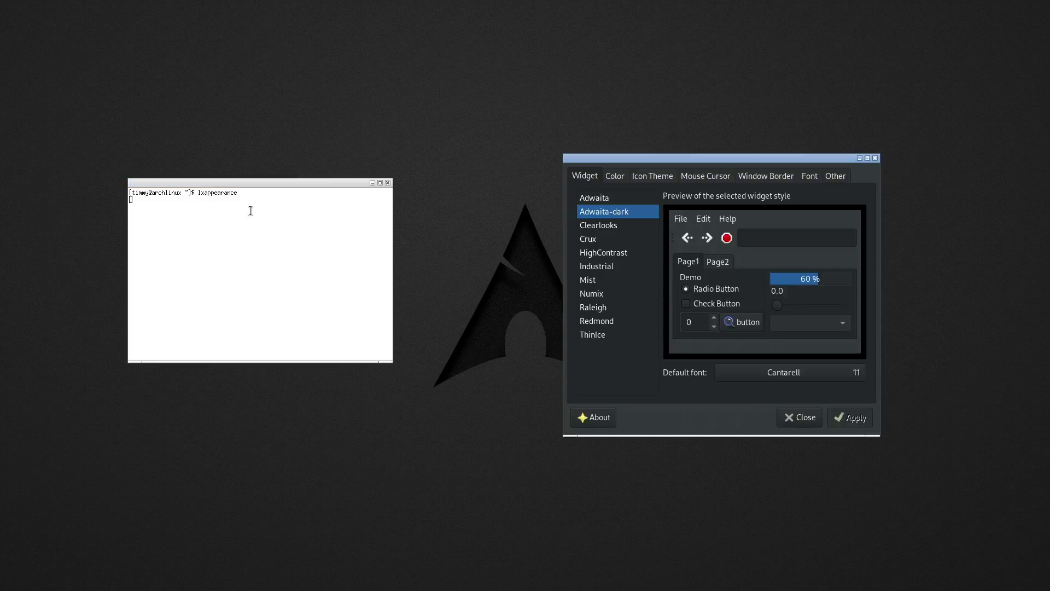
click(628, 198)
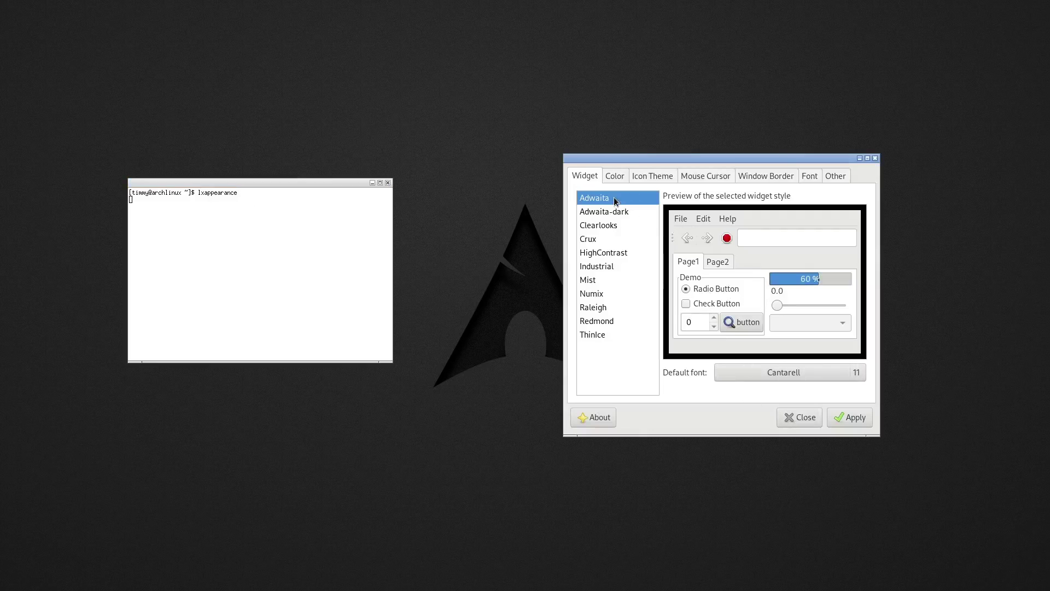
click(621, 227)
click(620, 211)
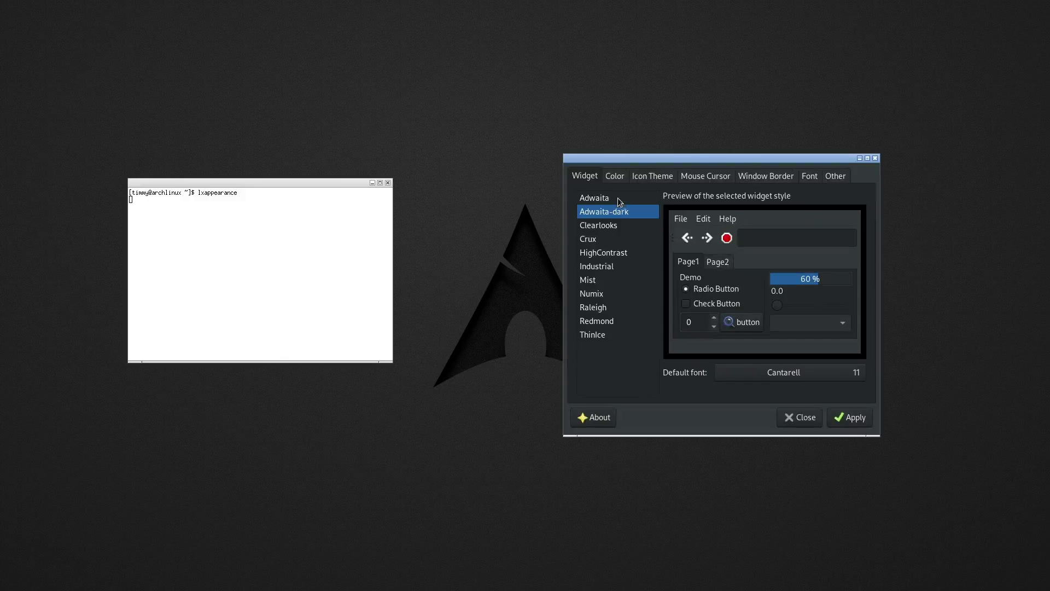
click(632, 200)
click(592, 294)
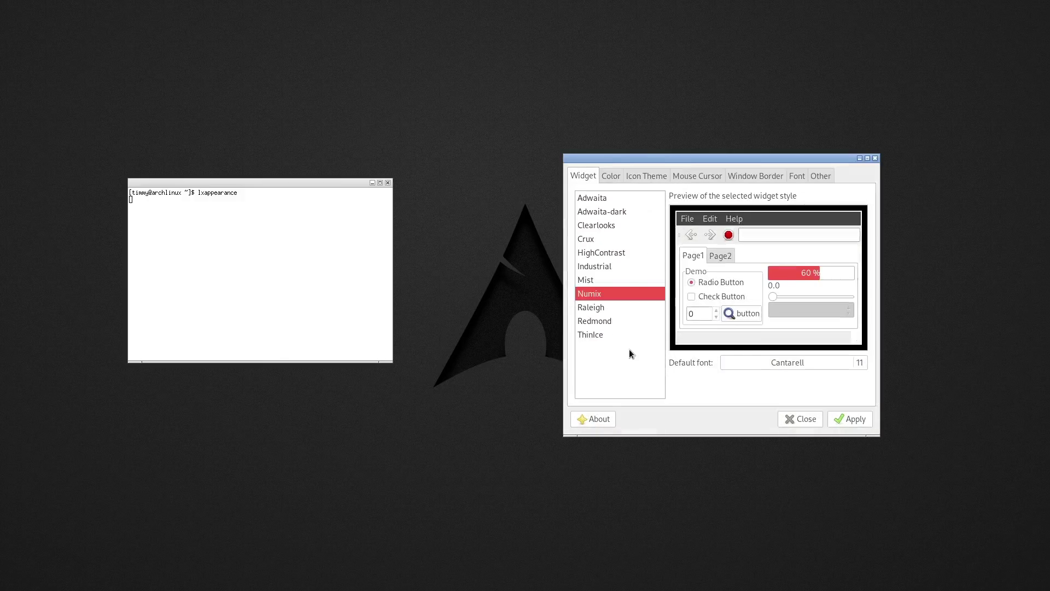
click(620, 199)
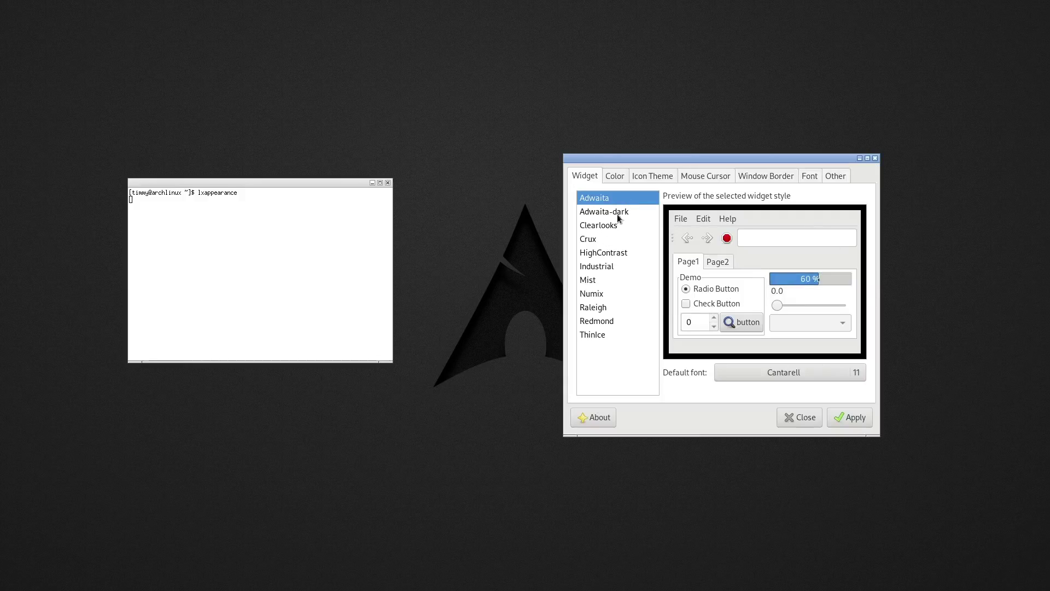
click(620, 212)
Compare icon themes and settle on Papirus-Dark
click(651, 174)
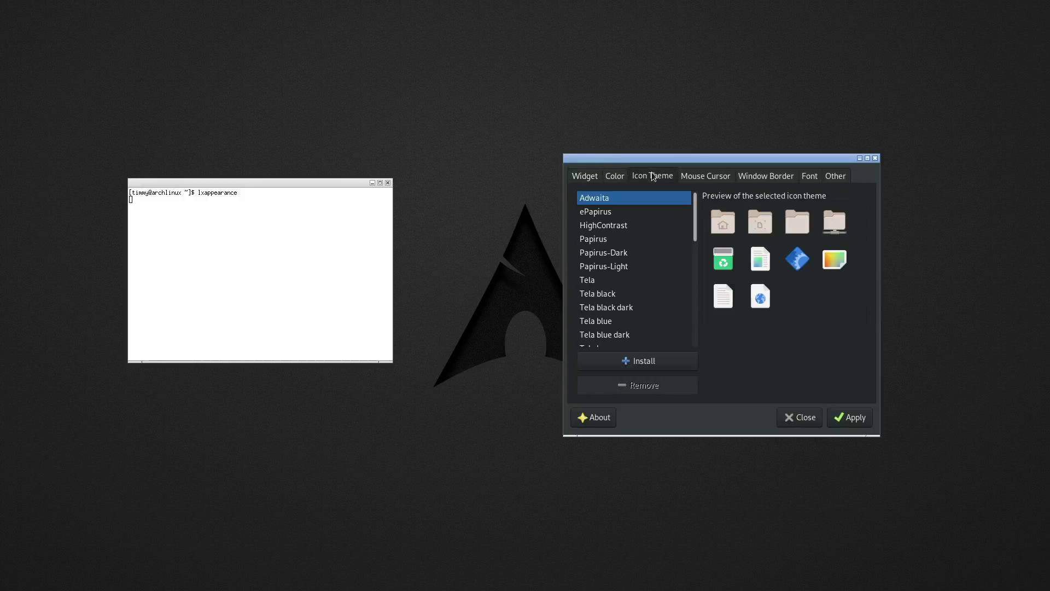
click(603, 252)
click(614, 175)
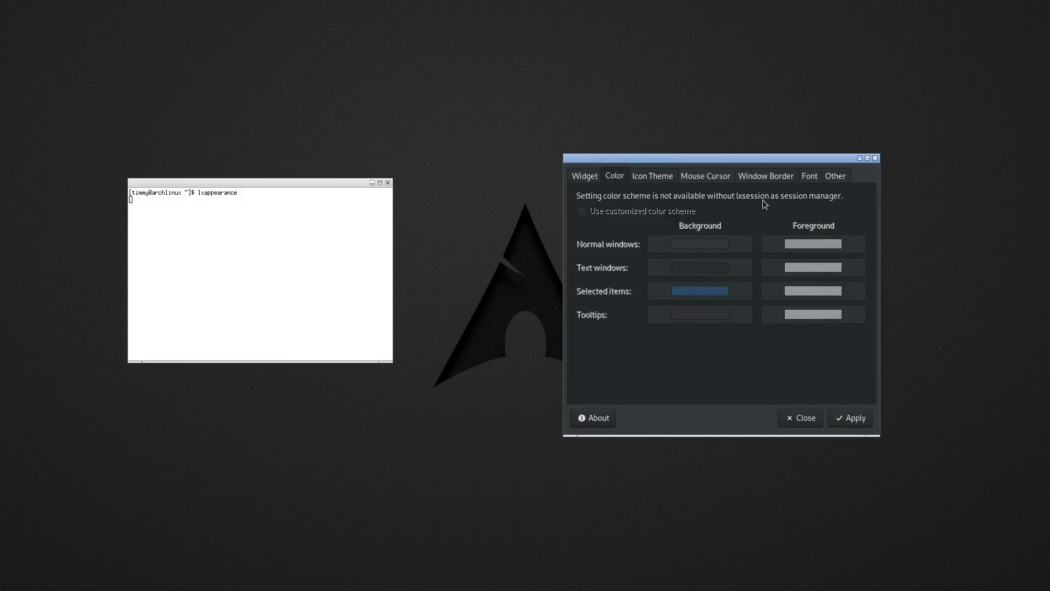
click(646, 176)
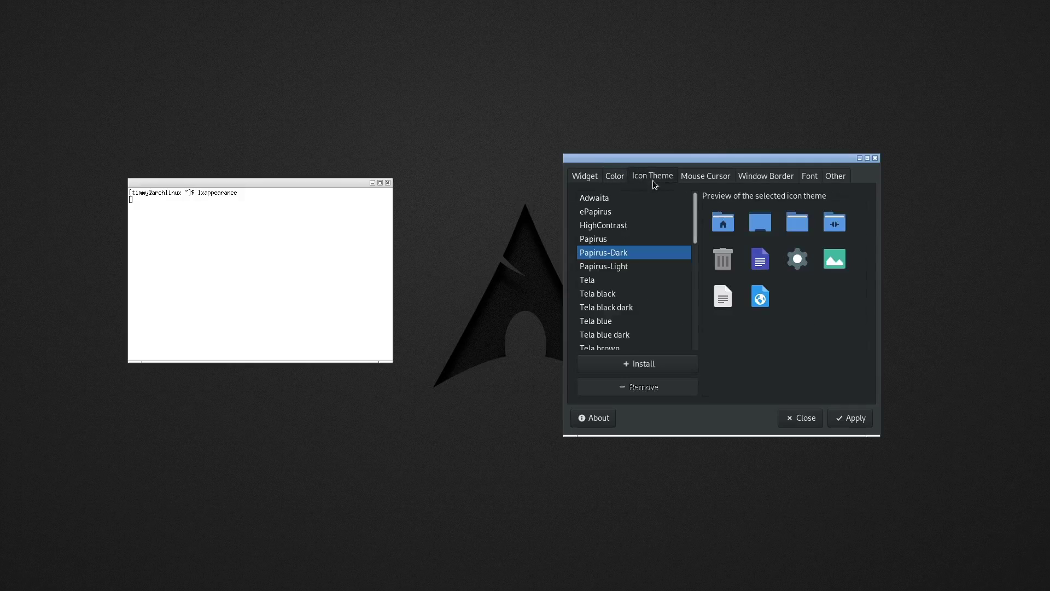
click(601, 239)
click(590, 279)
click(607, 334)
click(624, 226)
click(608, 265)
click(622, 253)
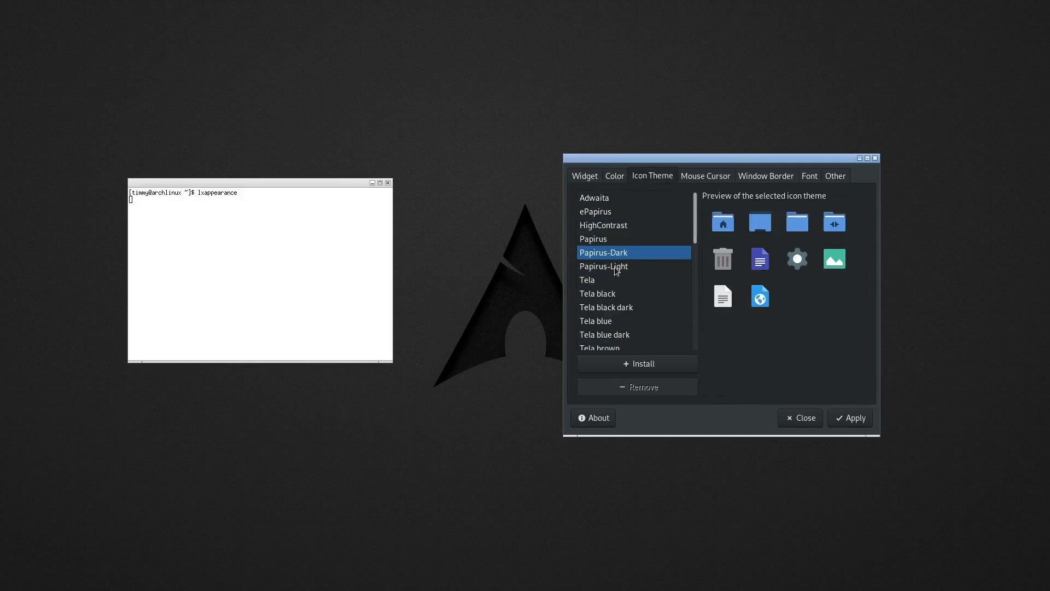
Keep Clearlooks as the window border theme and review the font rendering settings
click(716, 175)
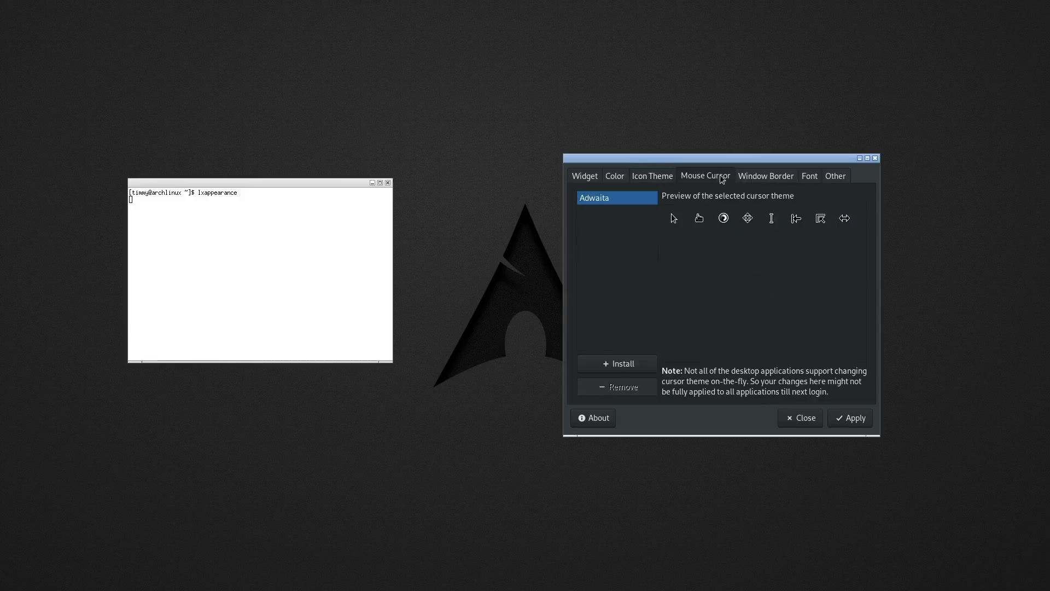
click(756, 176)
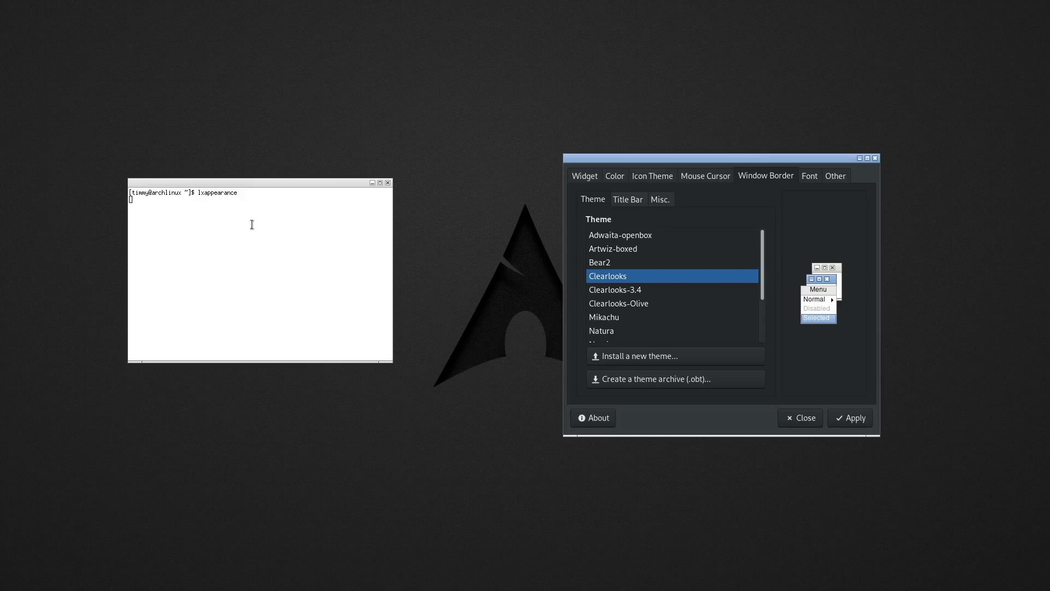
click(637, 288)
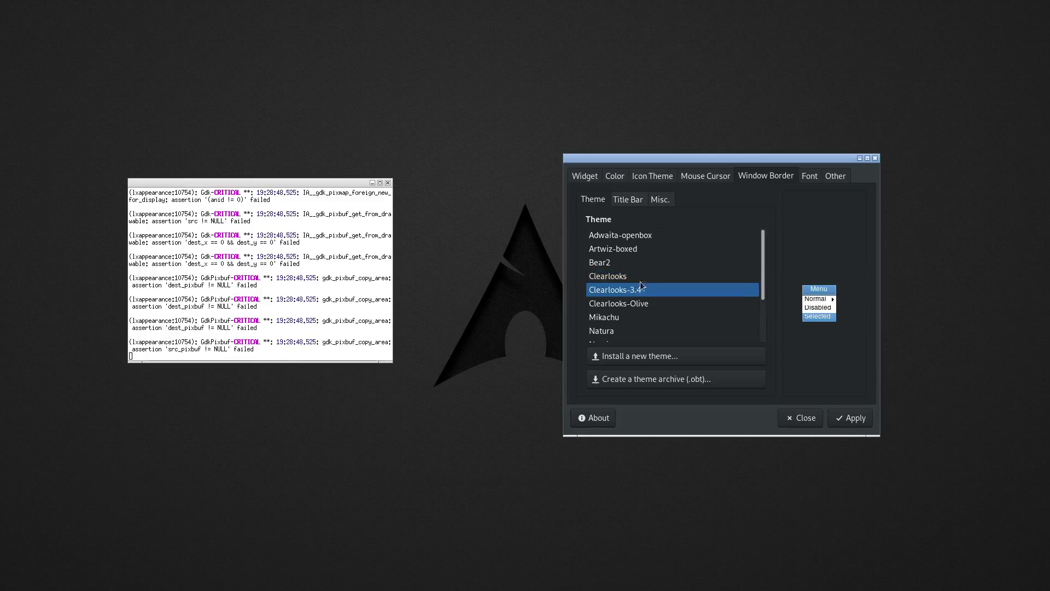
click(642, 275)
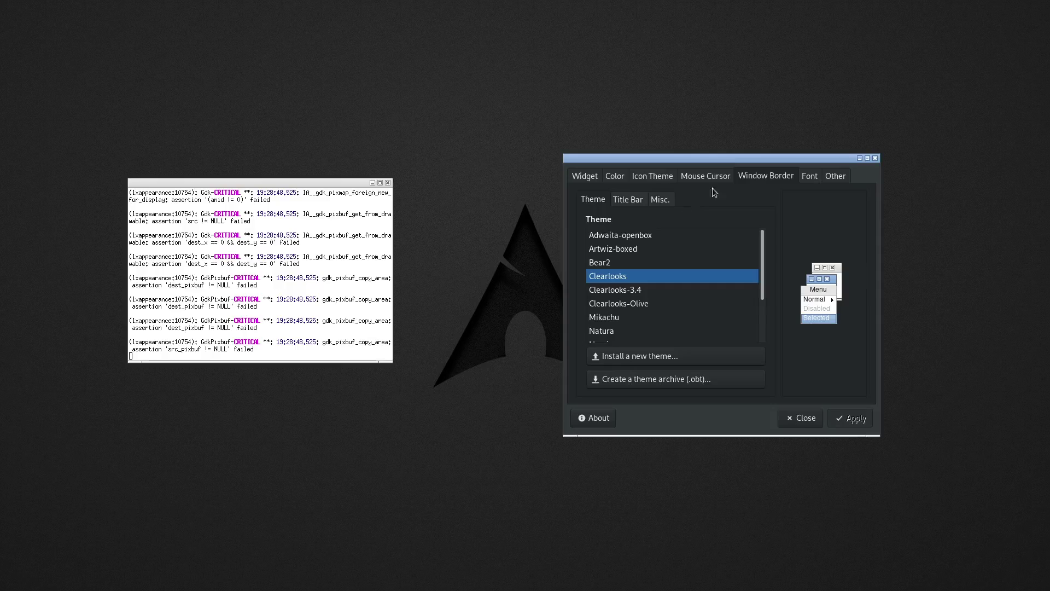
click(832, 174)
click(808, 174)
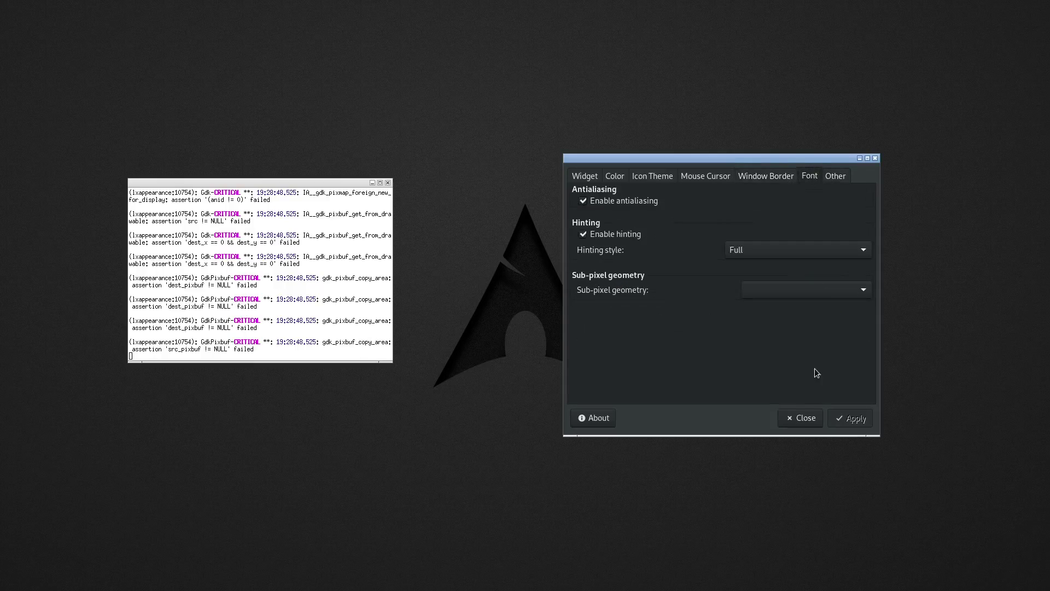
Close LXAppearance, clear the terminal, and glance at the Openbox root menu
click(819, 419)
key(ctrl+l)
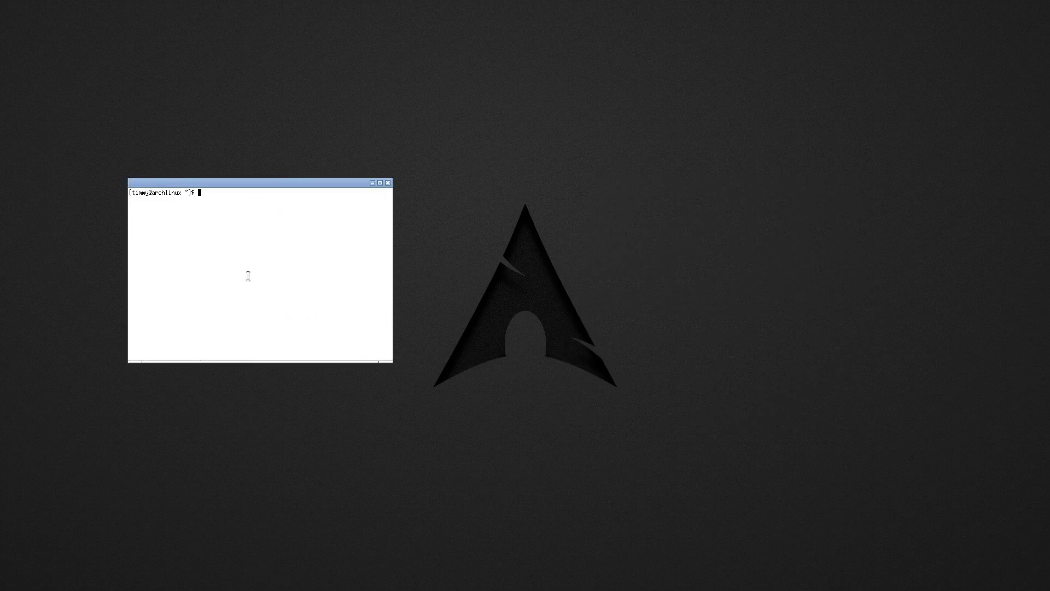
right_click(596, 88)
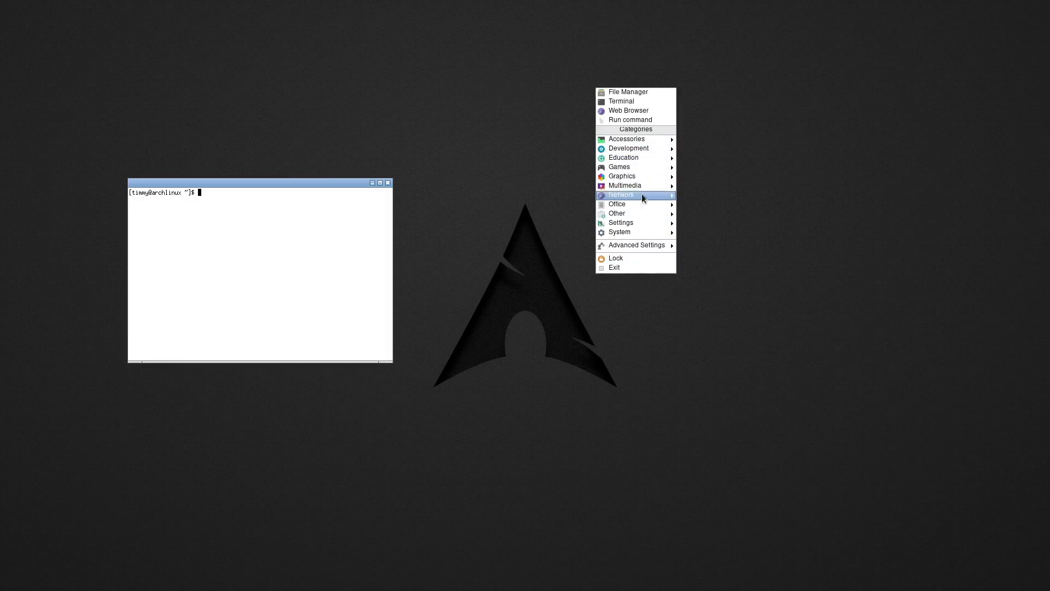
key(Escape)
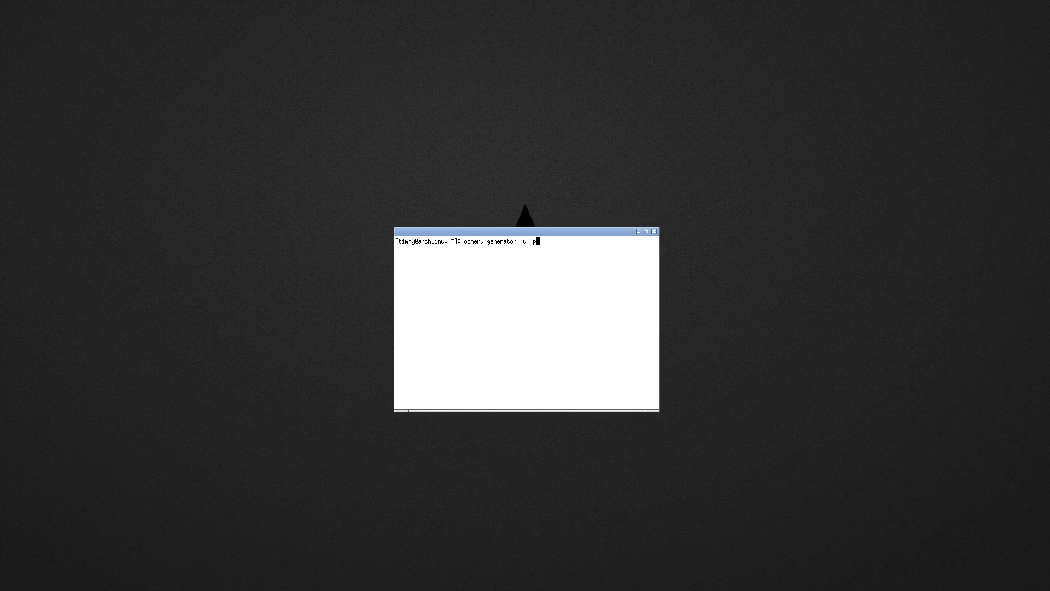
Check the application entries in the desktop root menu, then dismiss it
right_click(608, 90)
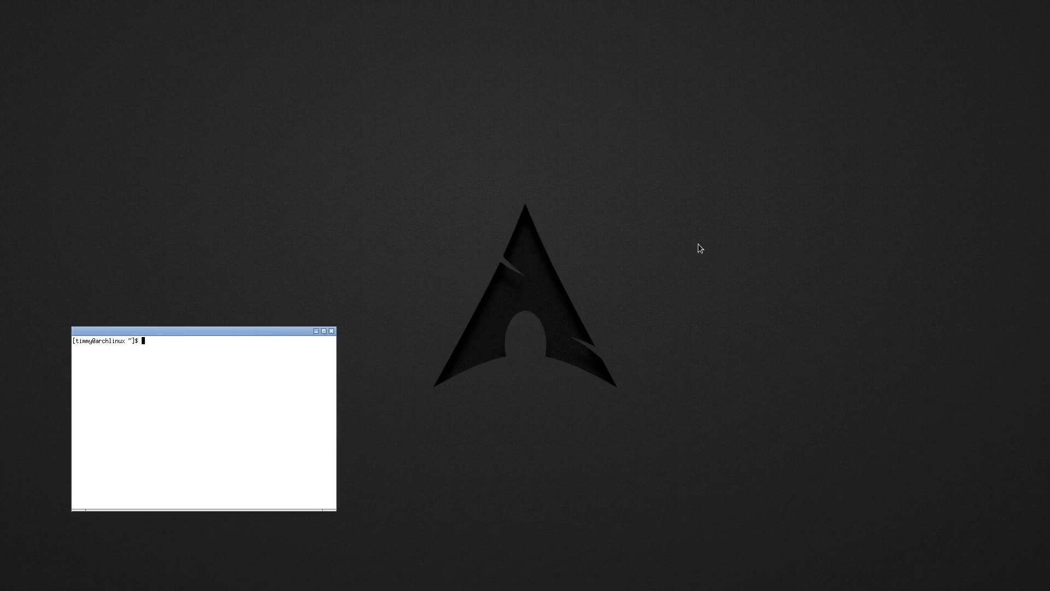
right_click(406, 237)
click(277, 356)
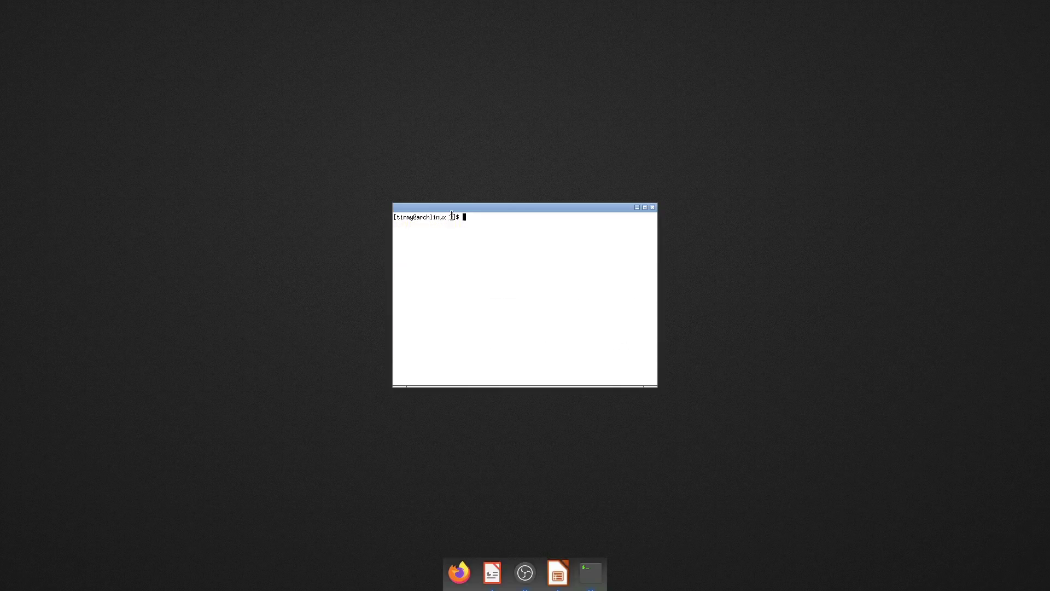
Enlarge the terminal, then unpin Firefox from the Plank dock and close its window
drag(518, 204, 279, 162)
drag(464, 158, 222, 107)
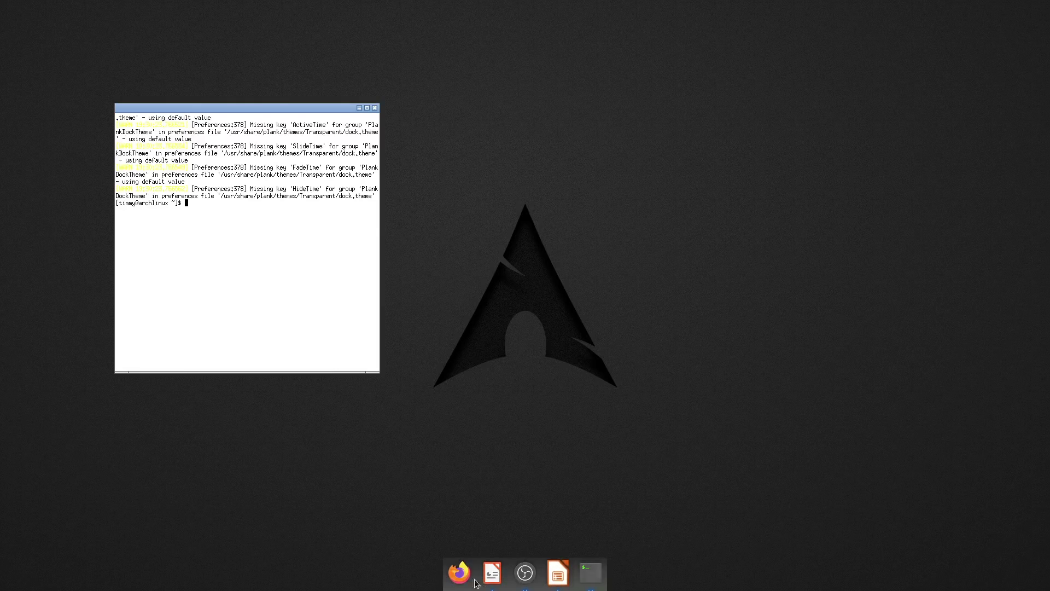
click(459, 572)
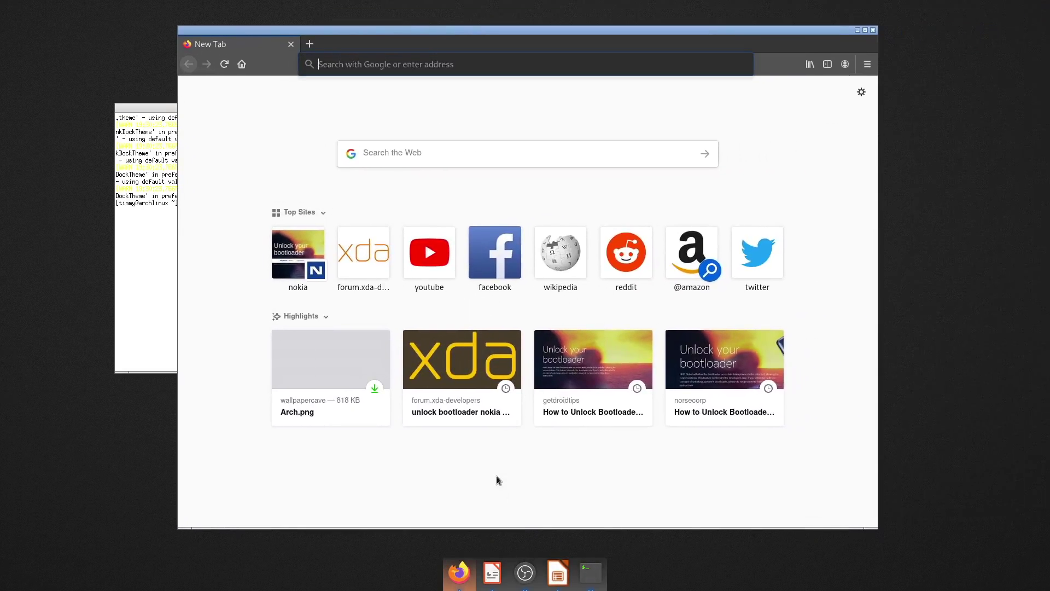
right_click(459, 572)
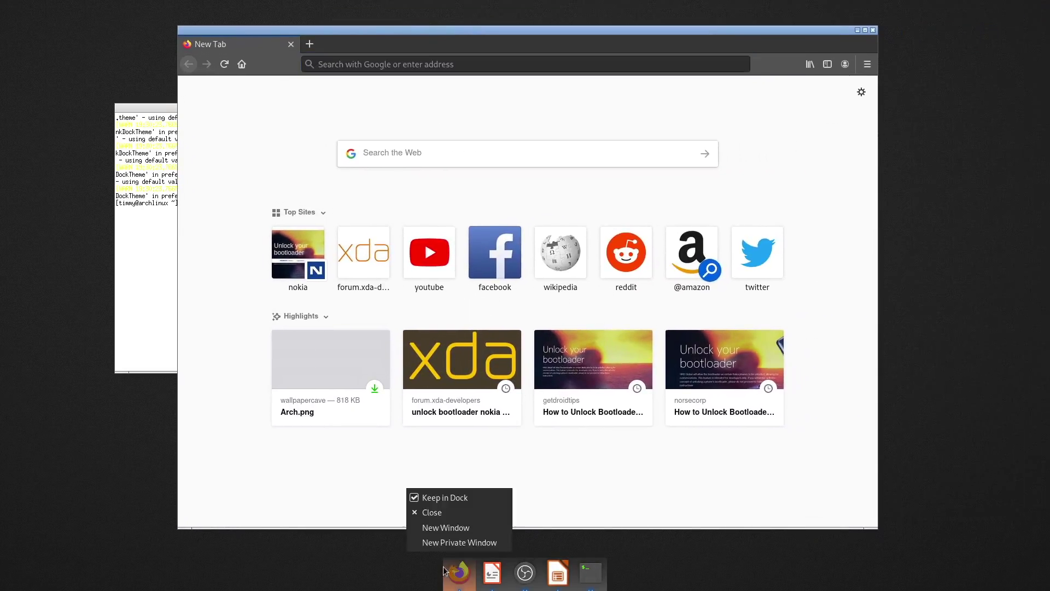
click(440, 501)
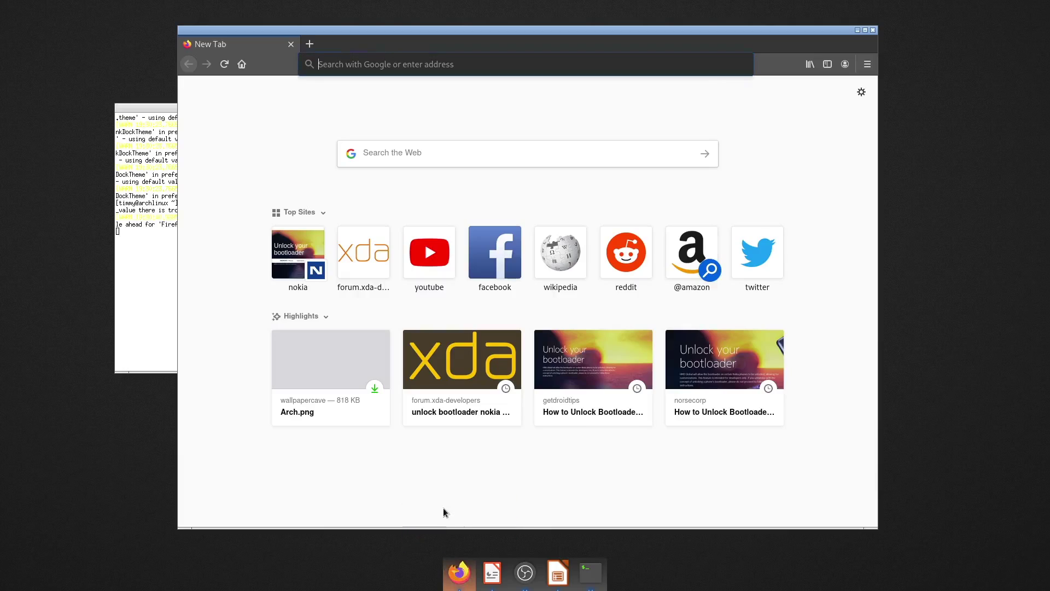
click(873, 30)
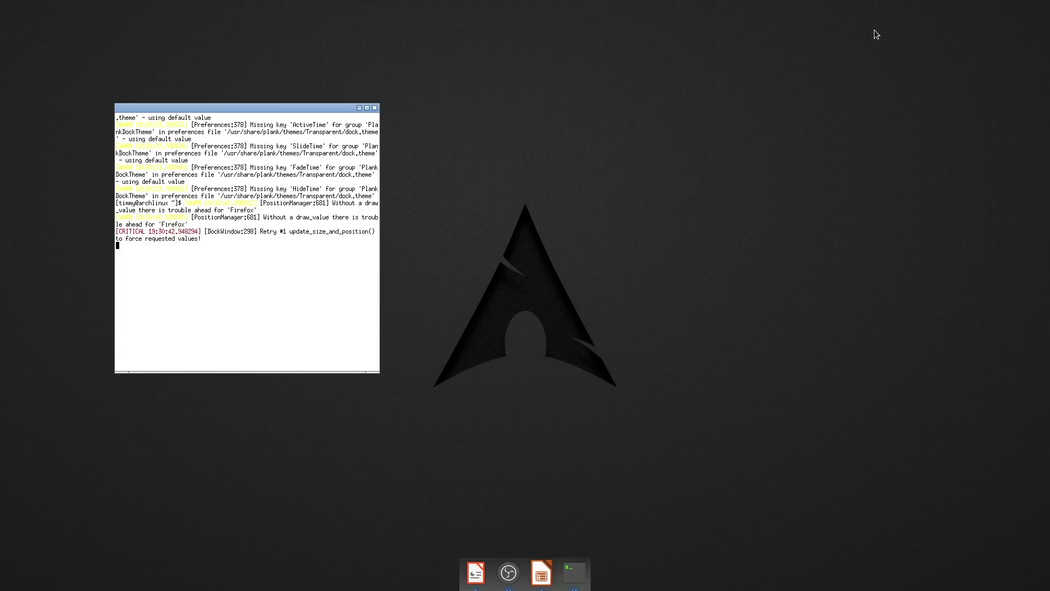
right_click(548, 578)
click(578, 542)
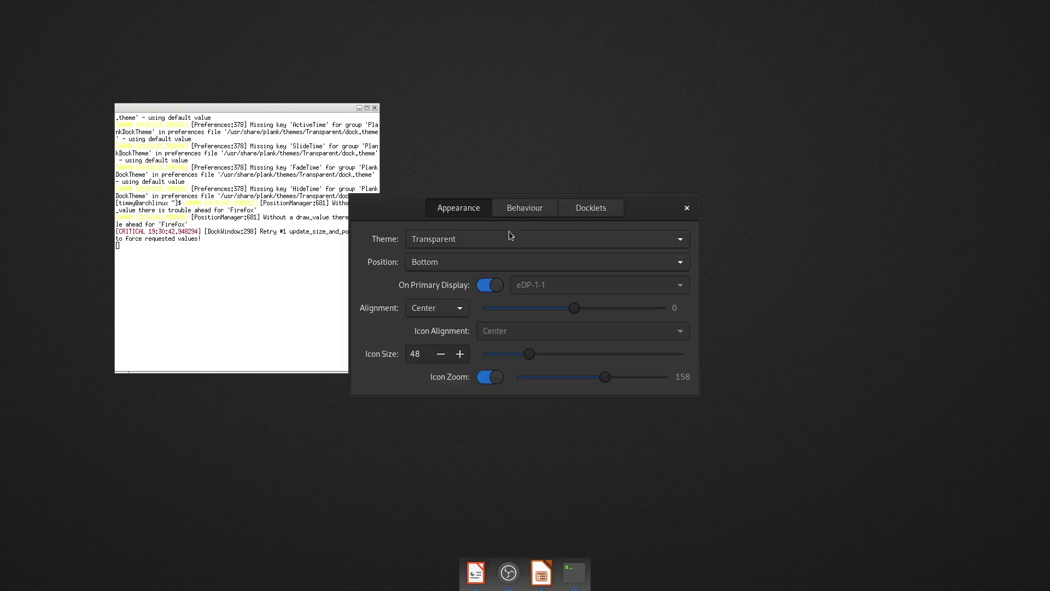
click(579, 208)
click(458, 208)
click(463, 239)
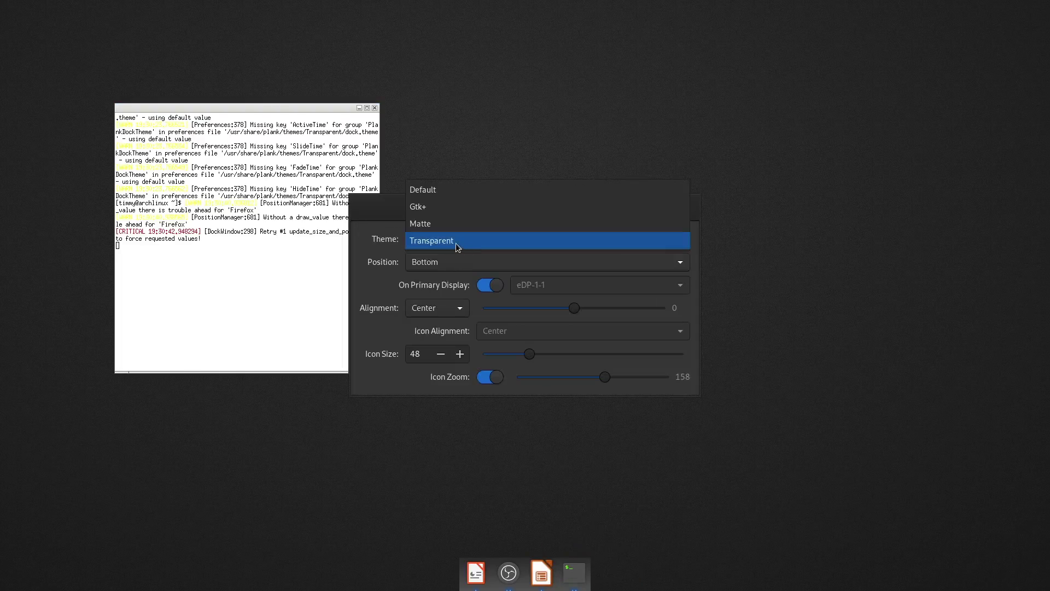
click(457, 241)
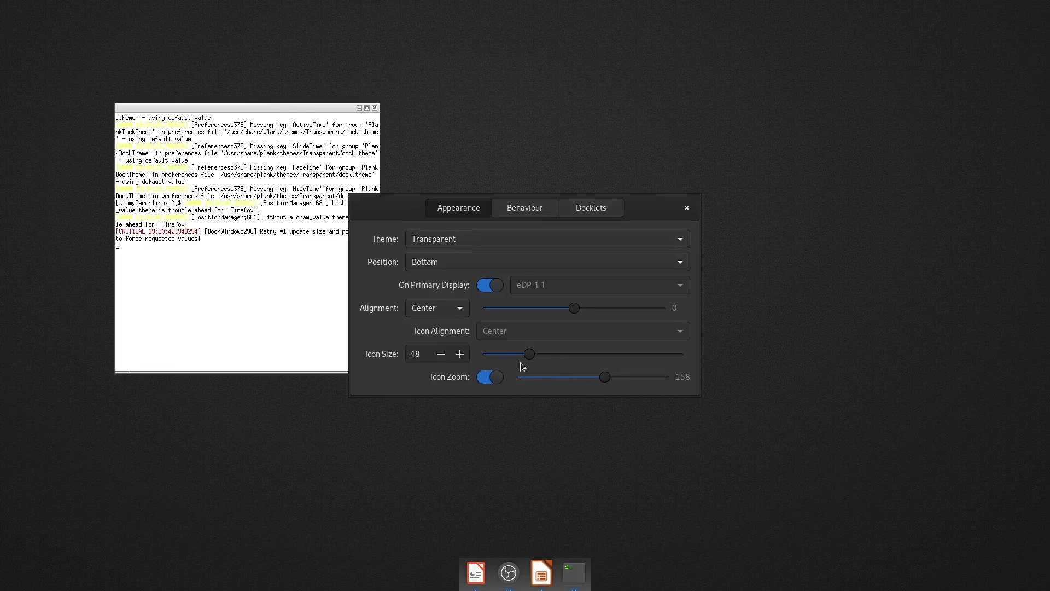
click(488, 376)
click(488, 376)
click(685, 209)
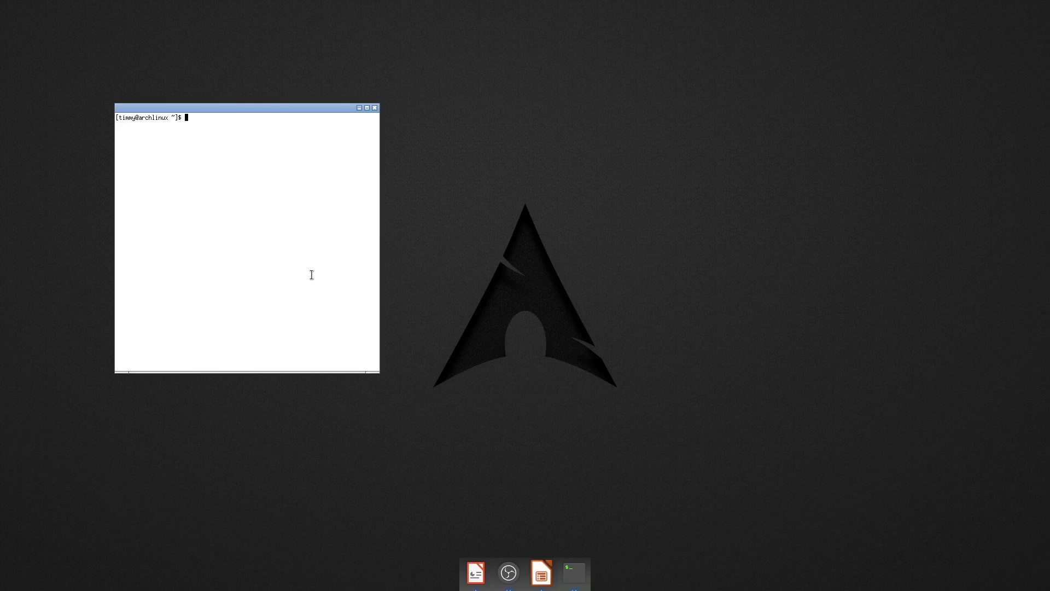
Start picom in the background with 'picom &' and move the terminal to the top left
text(picom &)
key(Return)
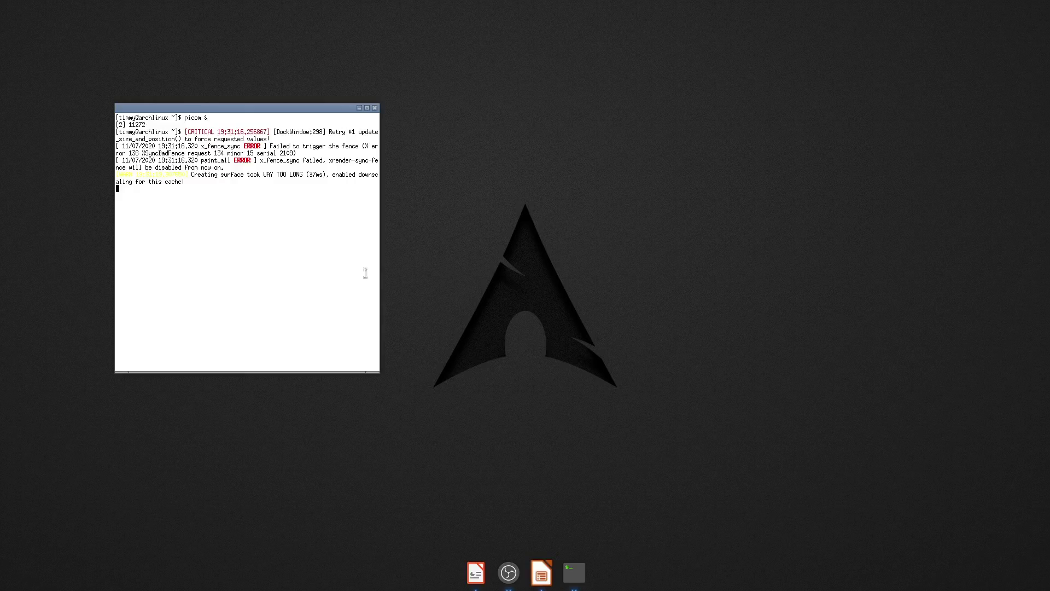
drag(292, 109, 259, 90)
Open a second terminal window from the desktop root menu
right_click(672, 191)
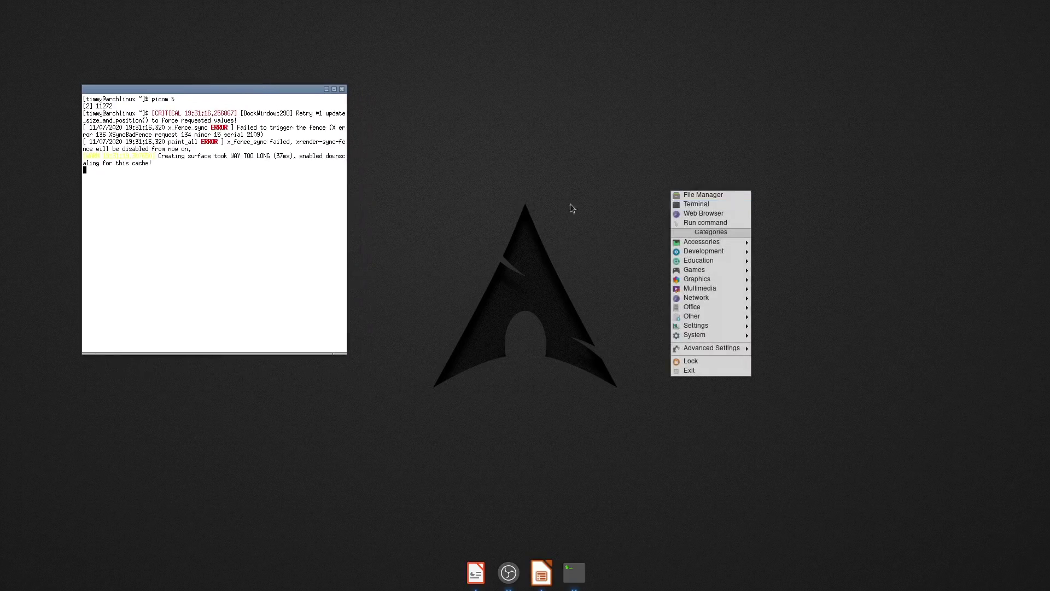
right_click(755, 113)
right_click(1033, 219)
right_click(572, 265)
right_click(630, 152)
click(666, 169)
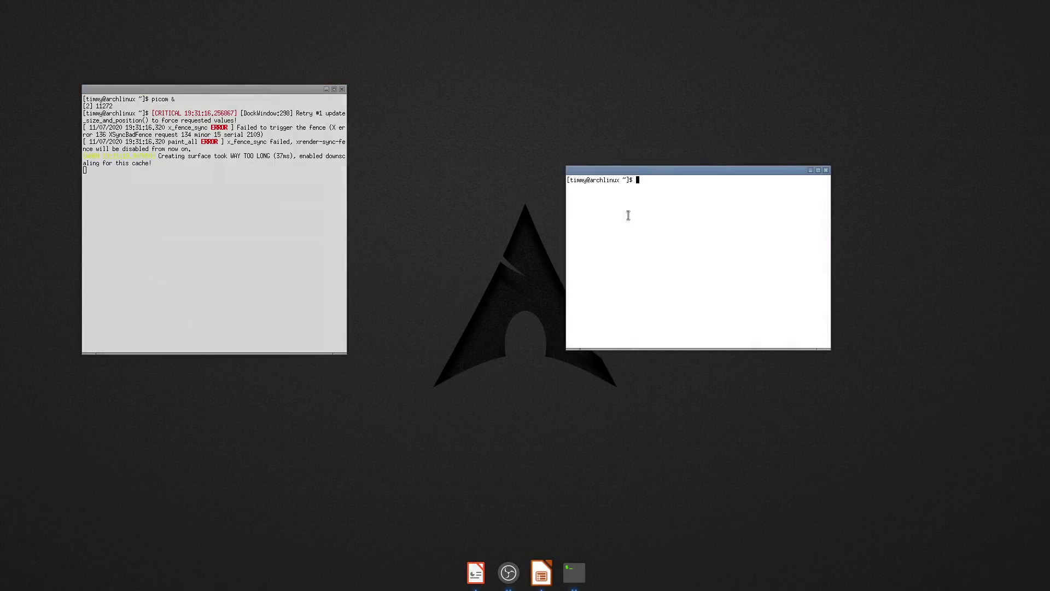
Run tint2 from the first terminal, then open tint2conf from the panel's menu button
click(826, 170)
text(tint2)
key(Return)
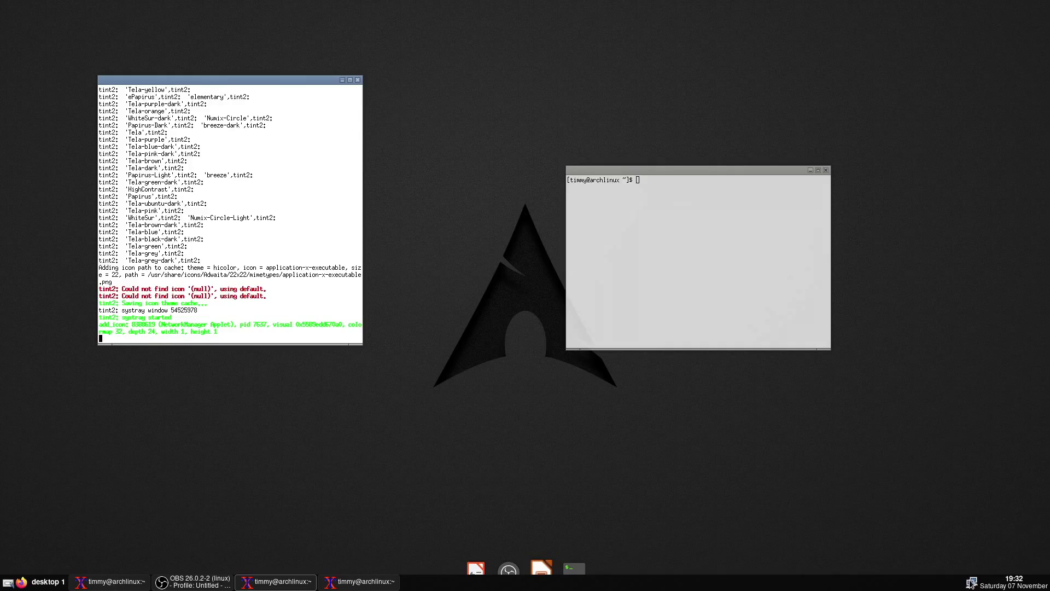
mouse_move(972, 581)
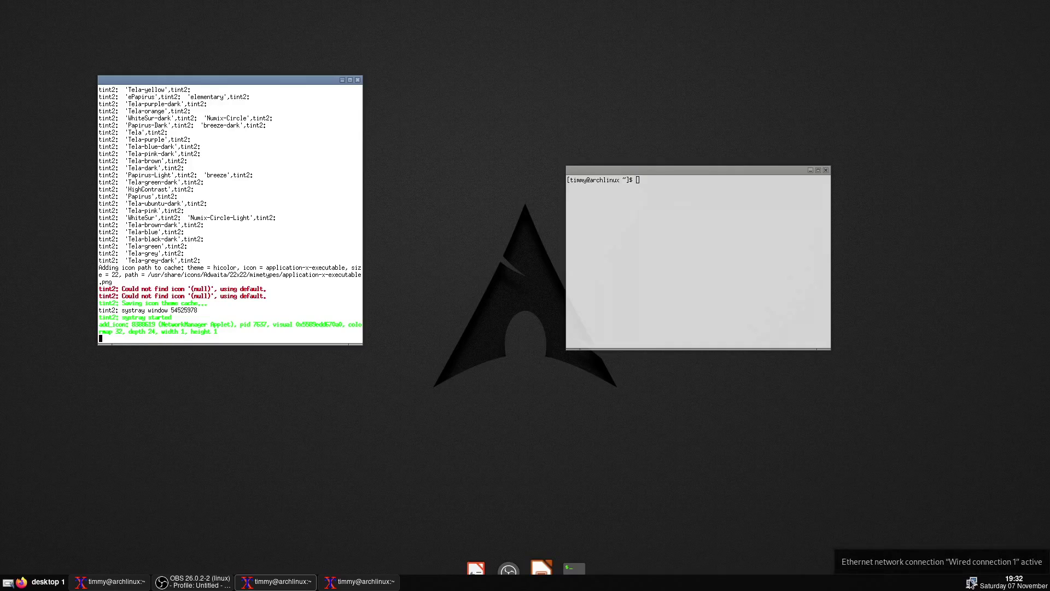
click(775, 292)
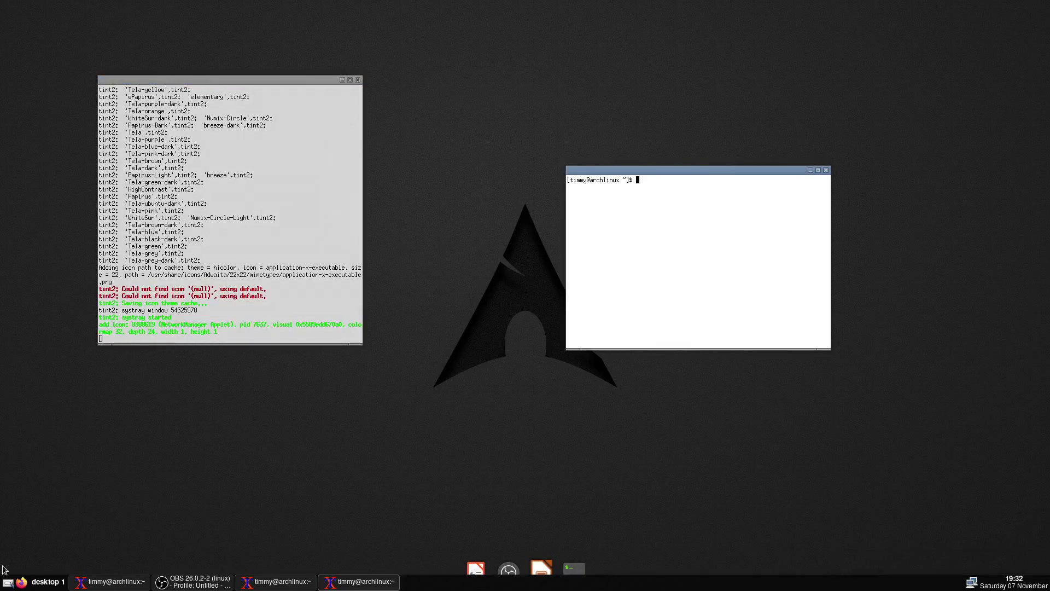
click(8, 583)
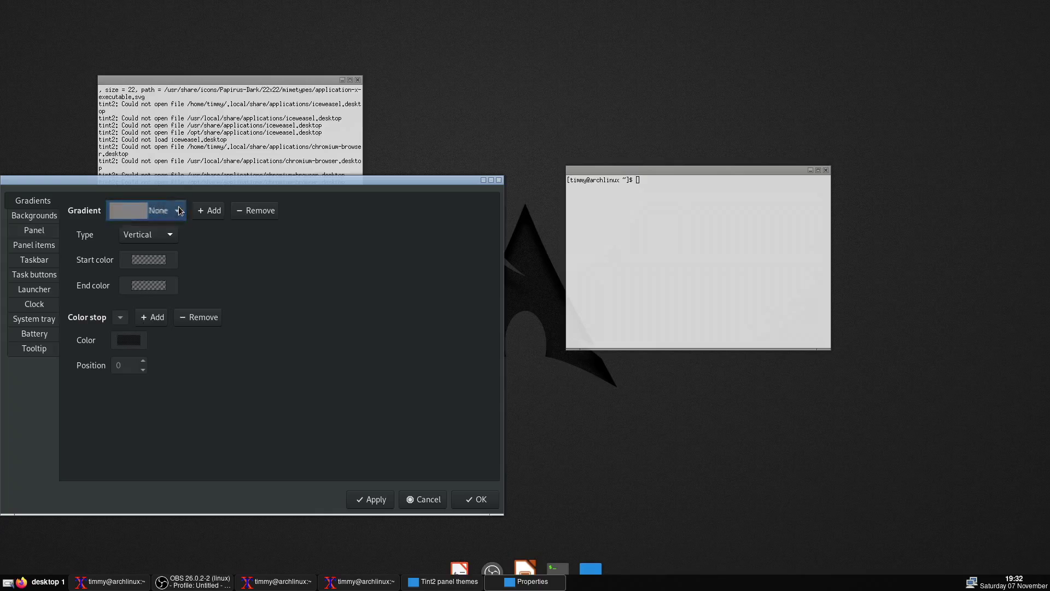
Set the tint2 panel position to top centre in Panel settings and apply it
click(46, 216)
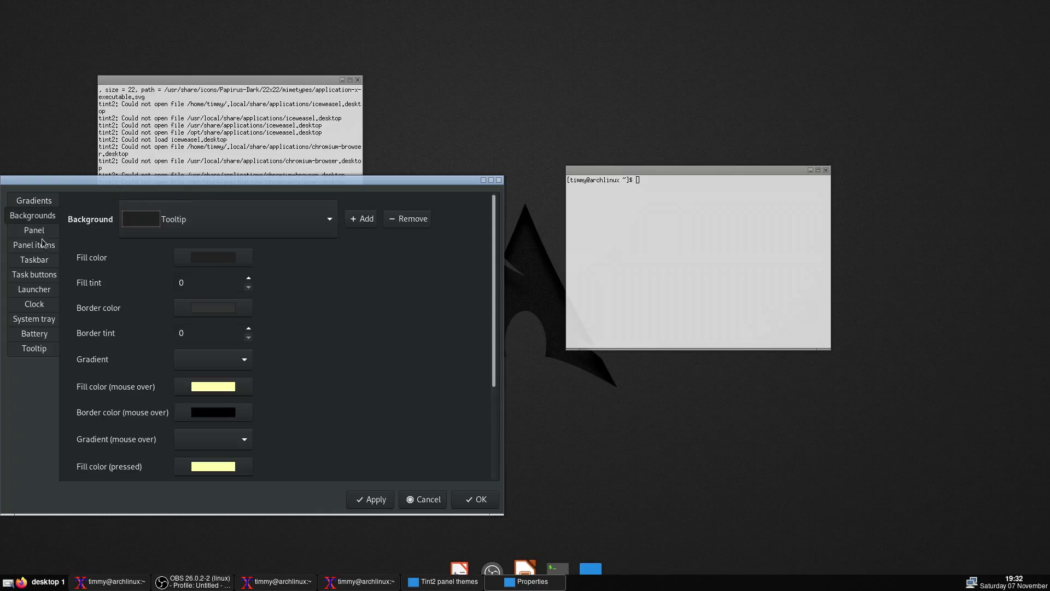
scroll(45, 260, up, 1)
scroll(41, 230, down, 1)
click(41, 229)
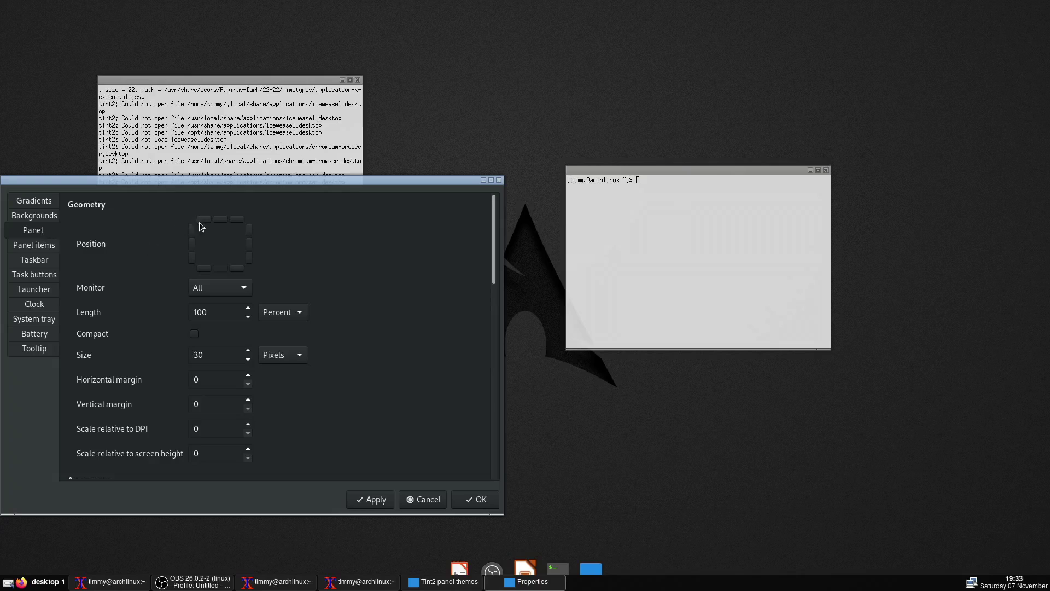
click(225, 220)
click(367, 499)
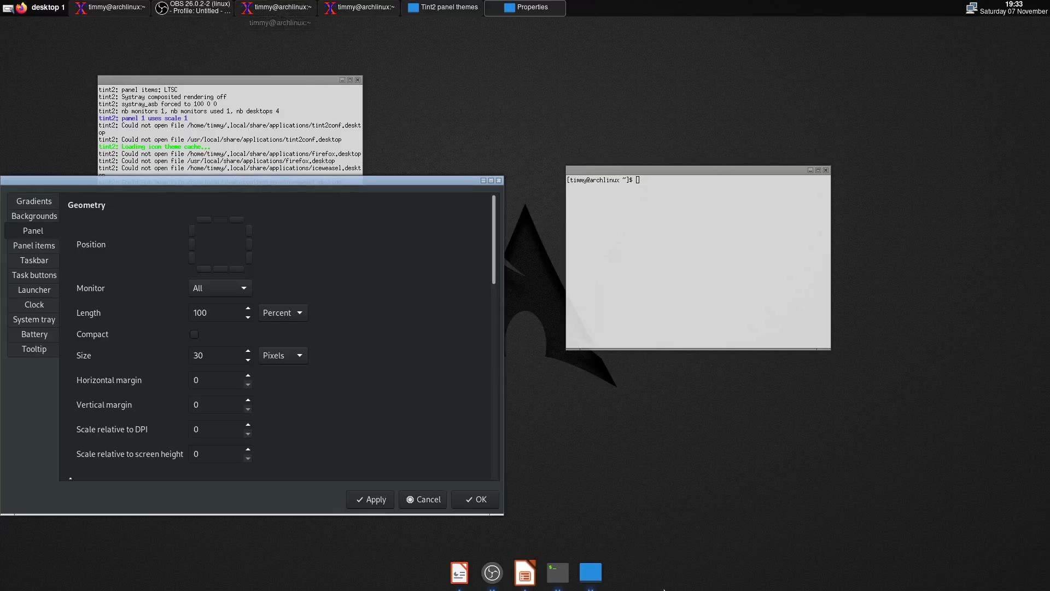
drag(235, 182, 387, 199)
Remove the Launcher and Clock from the panel's selected elements and apply
click(178, 263)
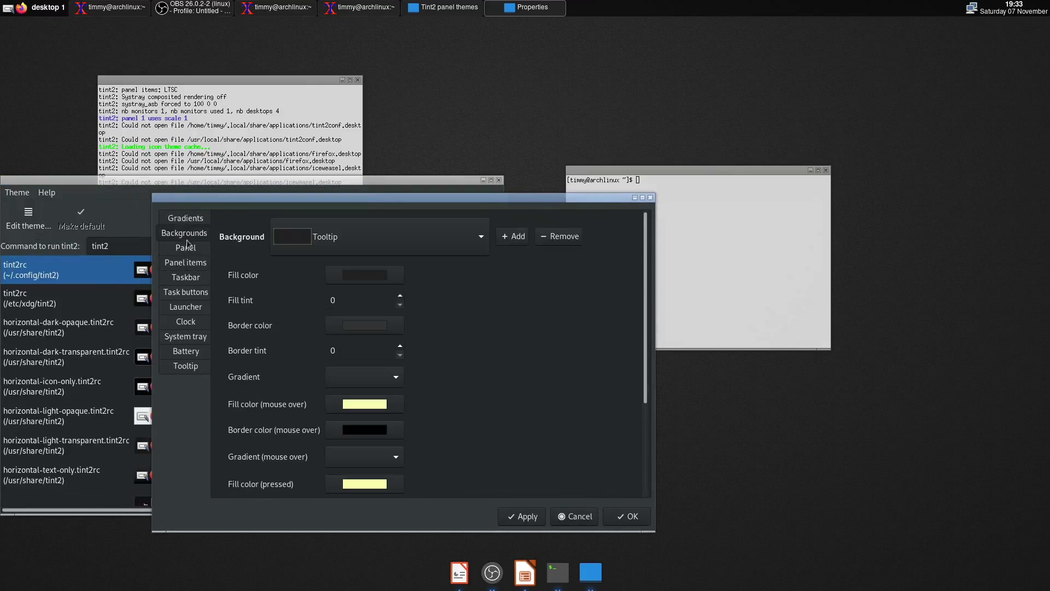
click(186, 262)
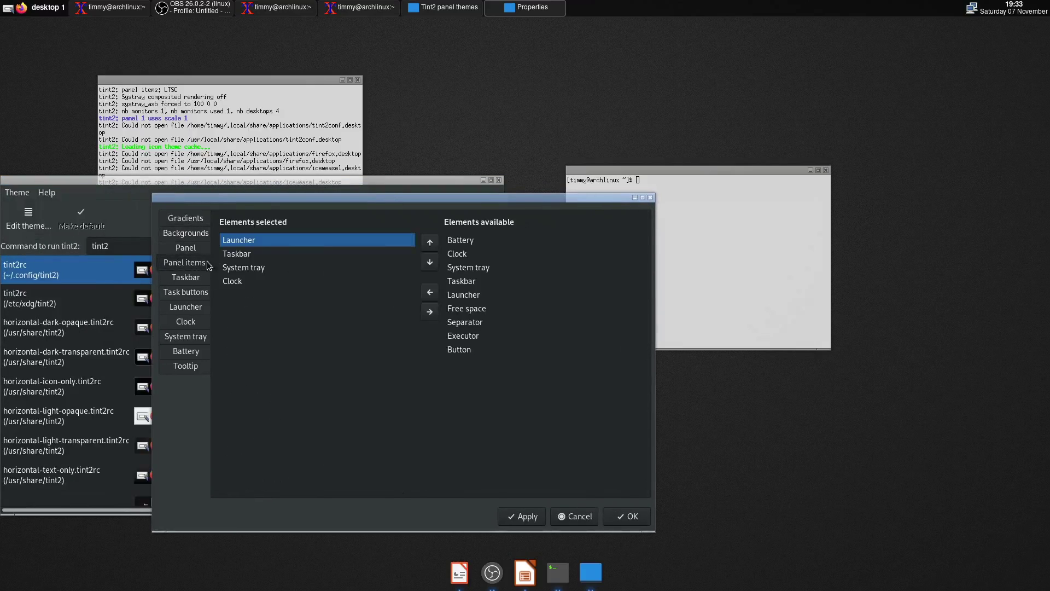
click(430, 311)
click(284, 241)
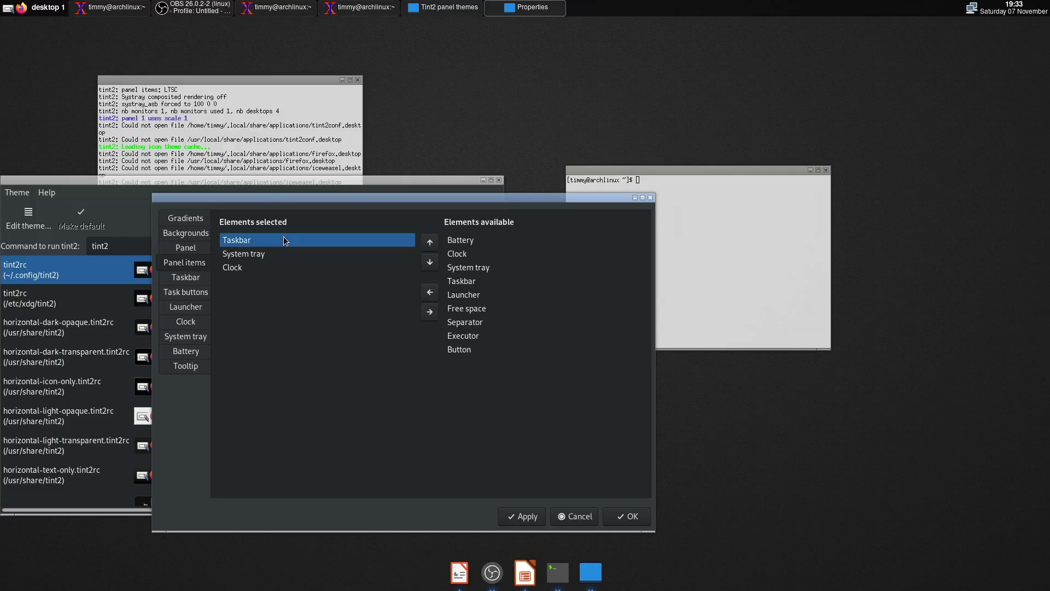
click(268, 254)
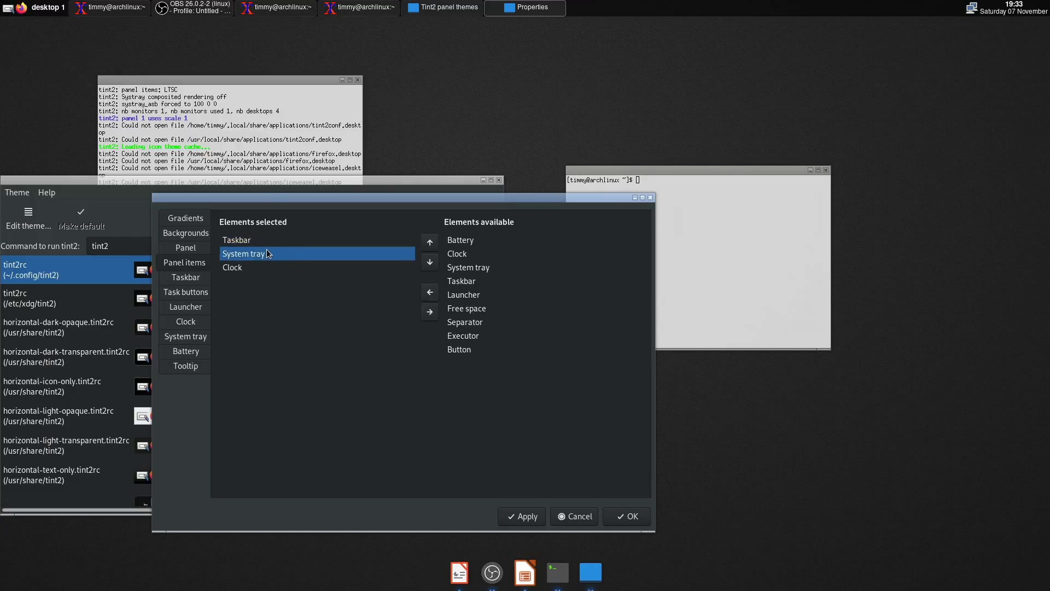
click(313, 266)
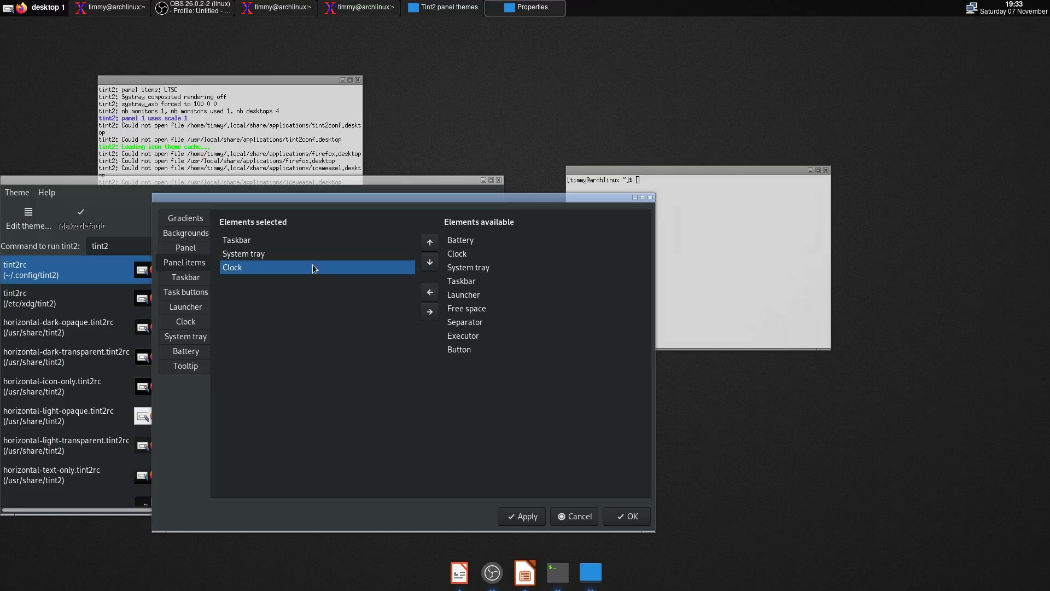
click(430, 312)
click(533, 514)
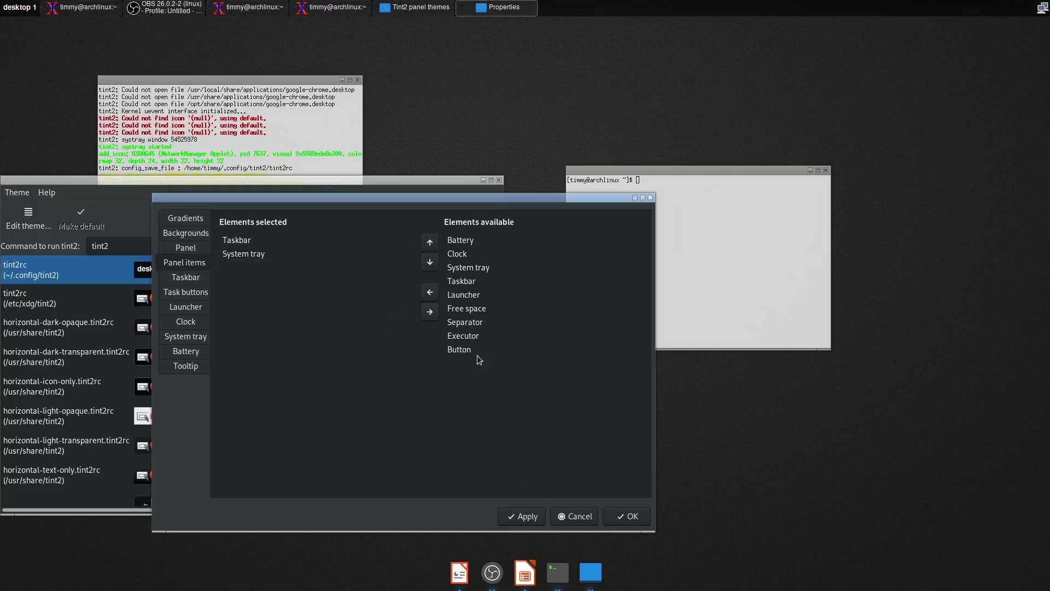
Add the Battery element to the panel, review its settings, apply and close with OK
click(477, 255)
click(476, 241)
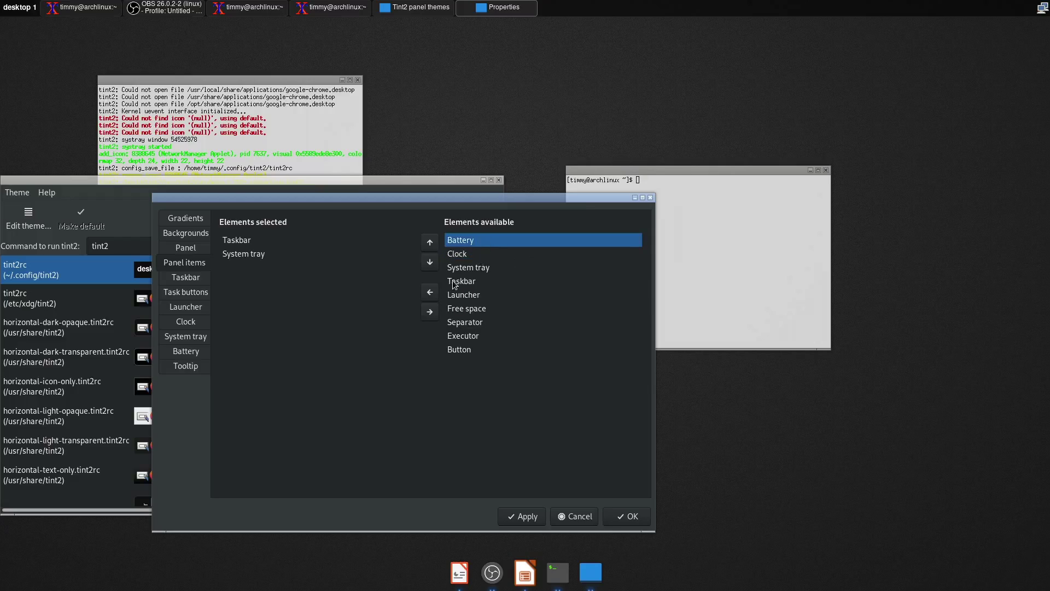
click(430, 292)
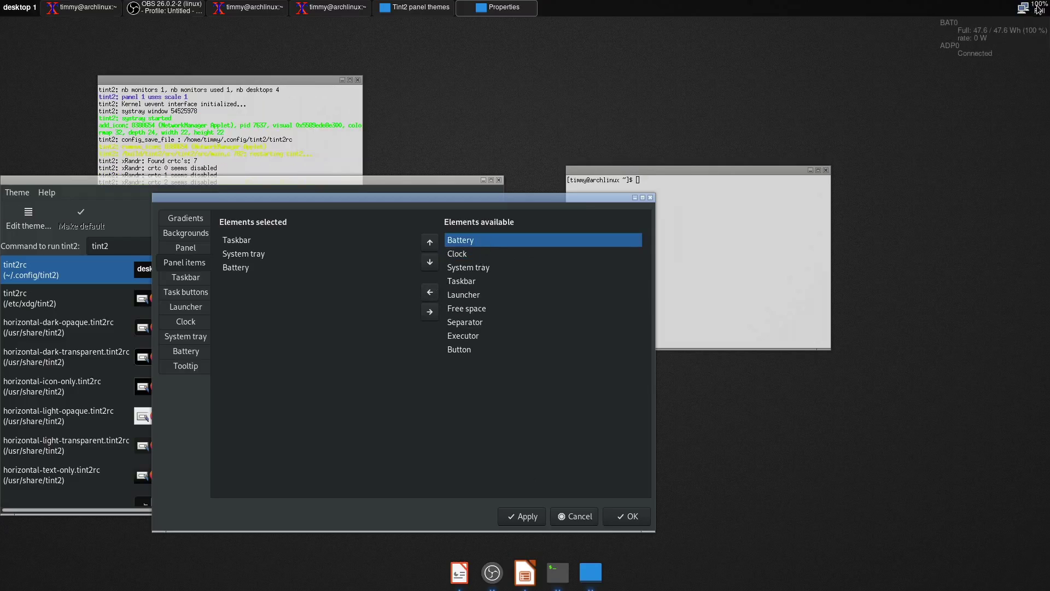
click(184, 350)
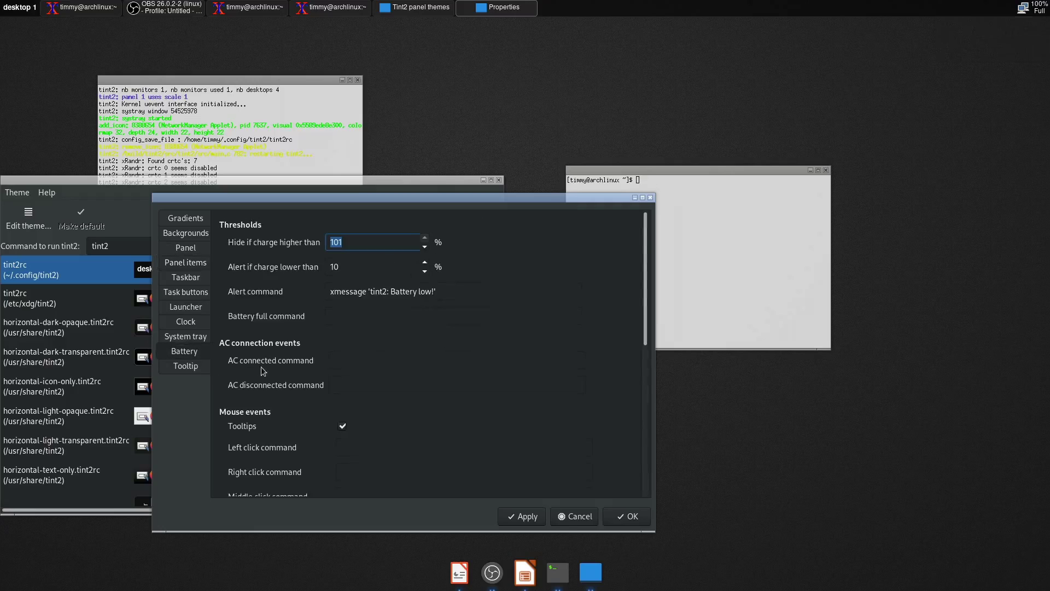
scroll(260, 367, down, 5)
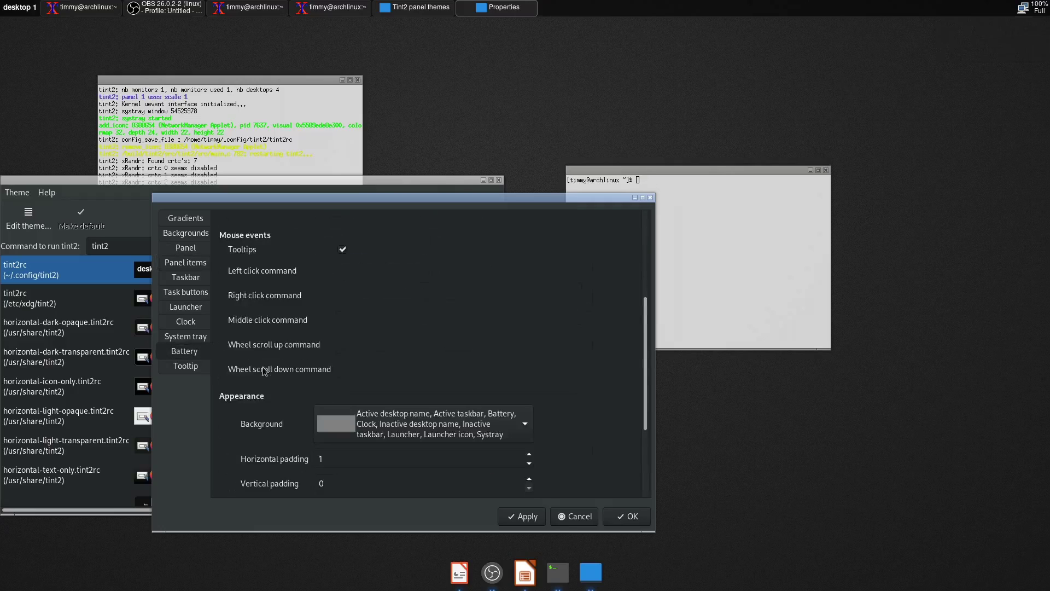
click(541, 516)
click(629, 516)
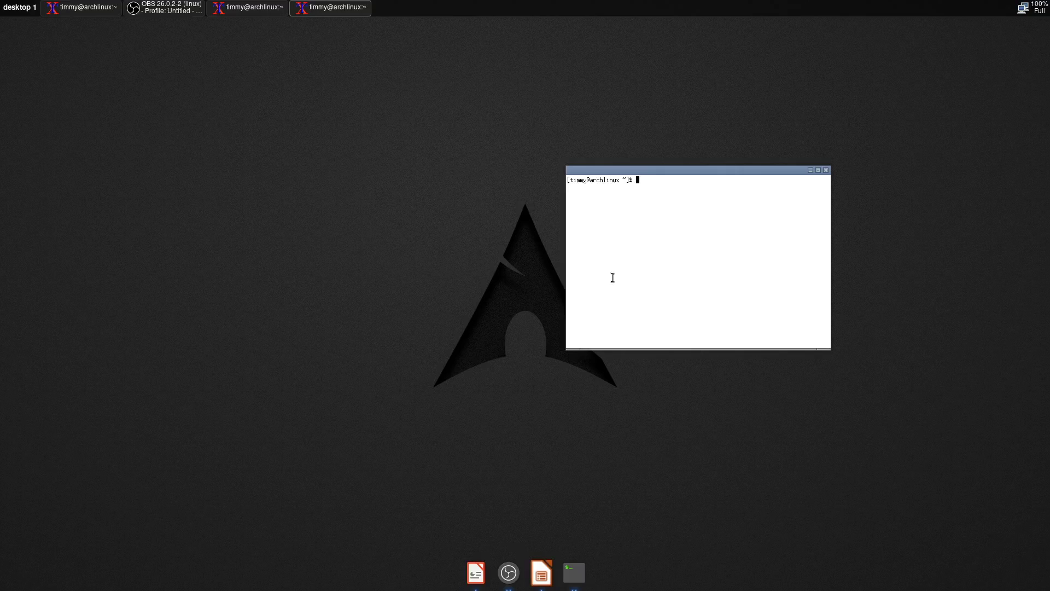
Run 'yay papirus', cancel the install prompt and clear the terminal
text(yay papirus)
key(Return)
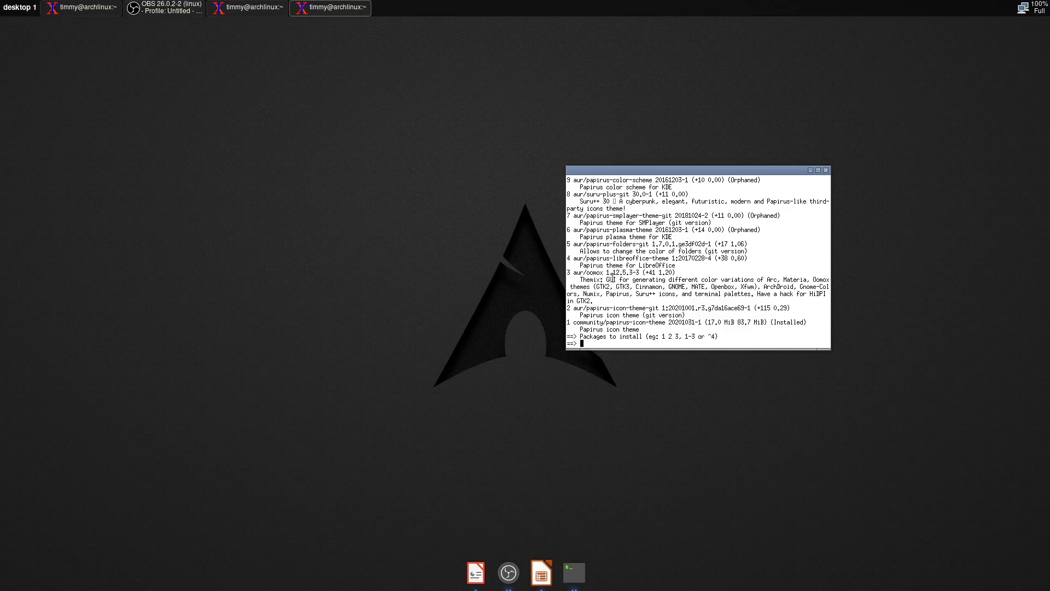
key(ctrl+c)
key(ctrl+l)
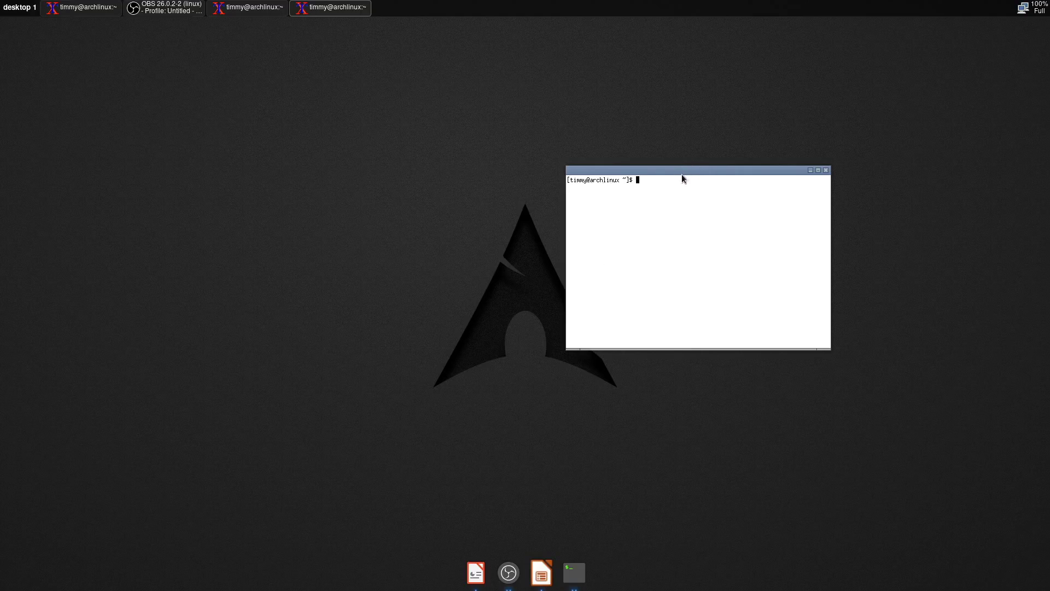
Move the terminal to the upper left of the desktop and launch lxappearance
drag(681, 174, 194, 152)
text(lxappearance)
key(Return)
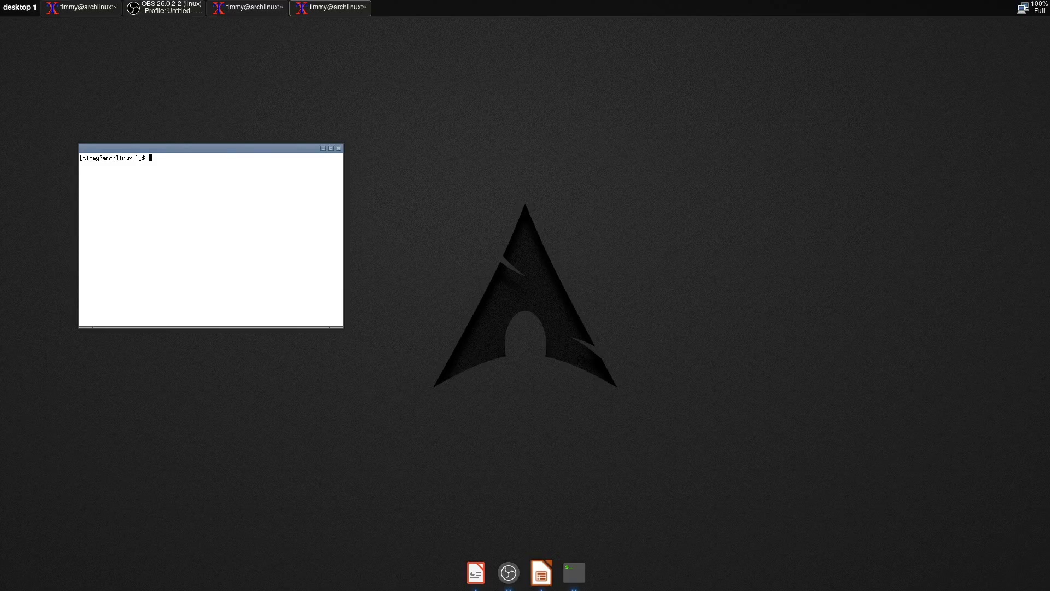
Open .config/openbox/rc.xml in a maximized Kate and select the W-e keybind block
text(kate .config/openbox/rc.xml)
key(Return)
click(859, 132)
scroll(276, 196, down, 20)
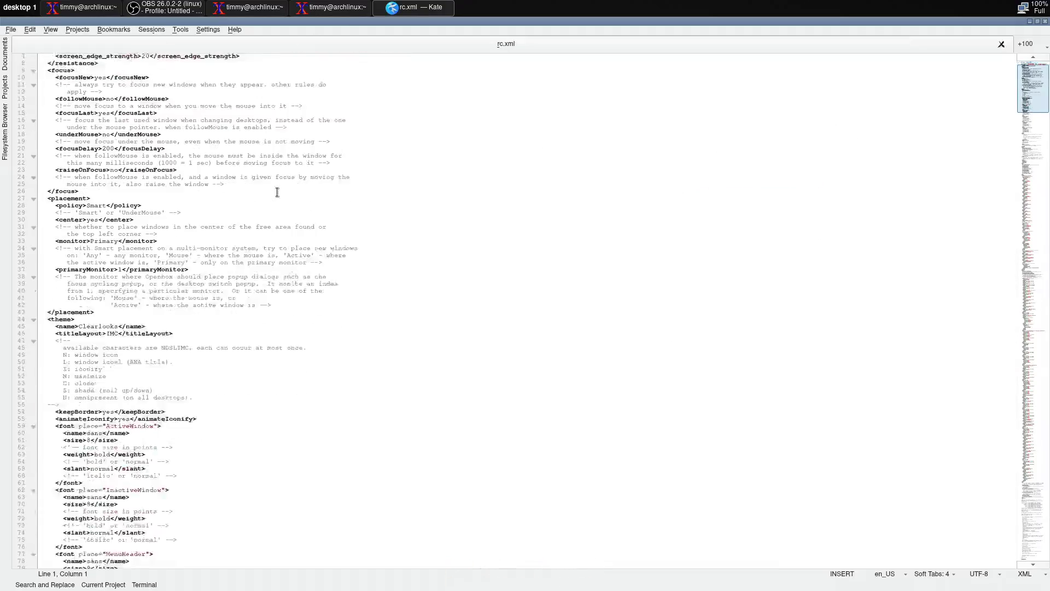
scroll(278, 202, down, 20)
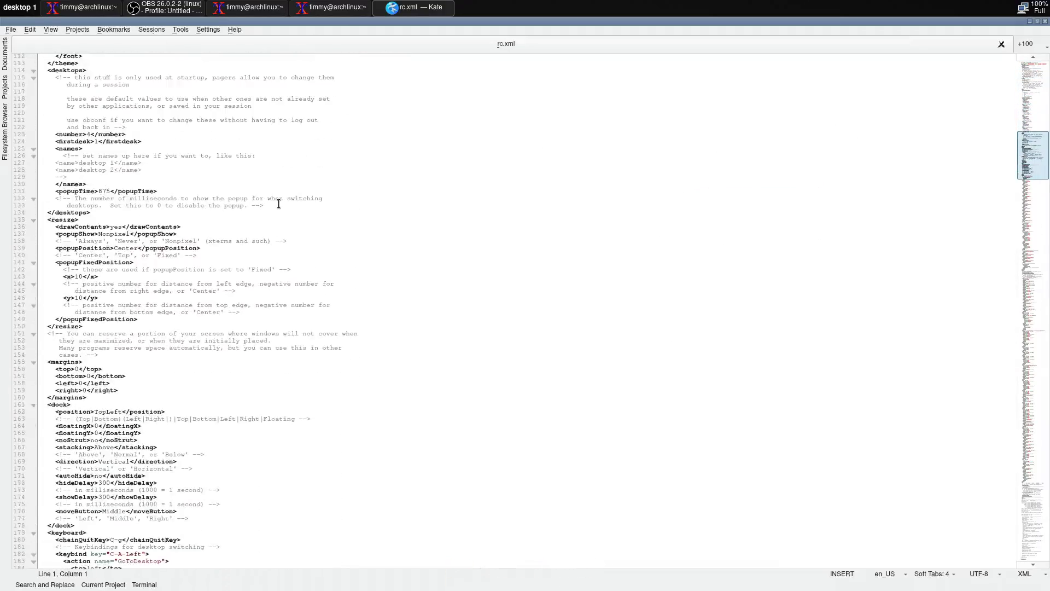
scroll(278, 206, down, 15)
scroll(279, 197, up, 16)
scroll(279, 195, up, 6)
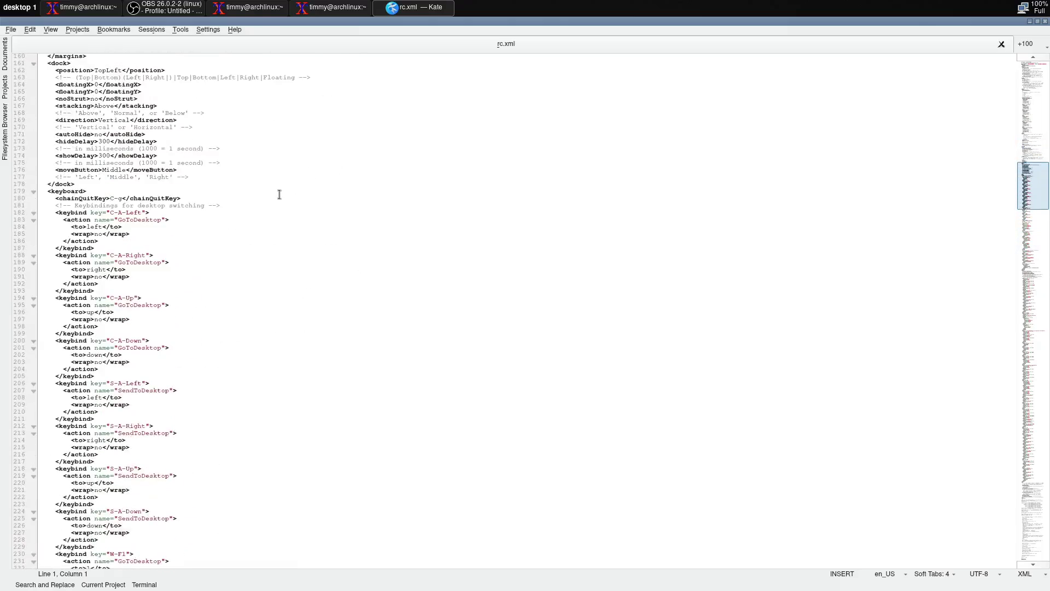
drag(47, 191, 92, 195)
scroll(92, 197, down, 20)
drag(95, 304, 41, 248)
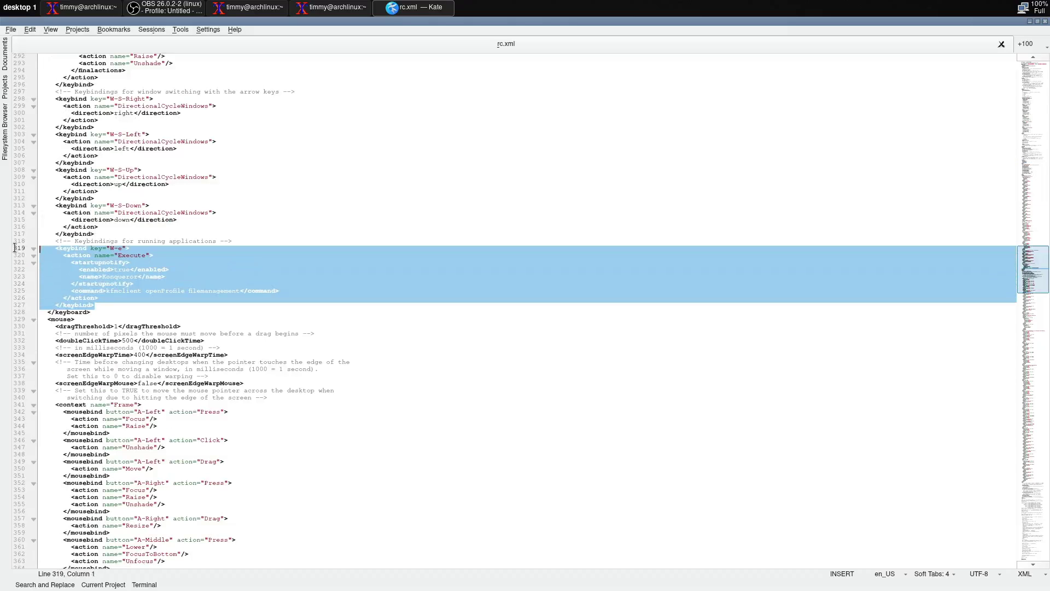
Paste a copy of the W-e keybind below it, aligned with blank lines around it
click(99, 304)
key(Return)
key(ctrl+v)
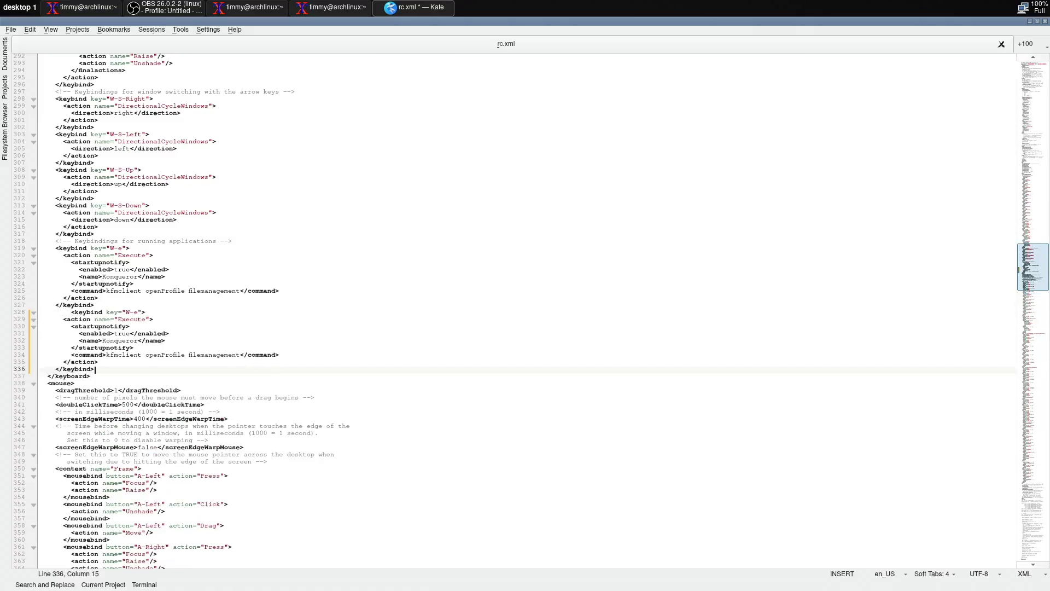
click(68, 313)
key(BackSpace)
key(BackSpace)
key(BackSpace)
key(BackSpace)
key(Down)
key(Down)
key(Down)
key(Down)
key(Down)
key(Down)
key(Down)
key(Down)
key(End)
click(50, 314)
key(Return)
key(Return)
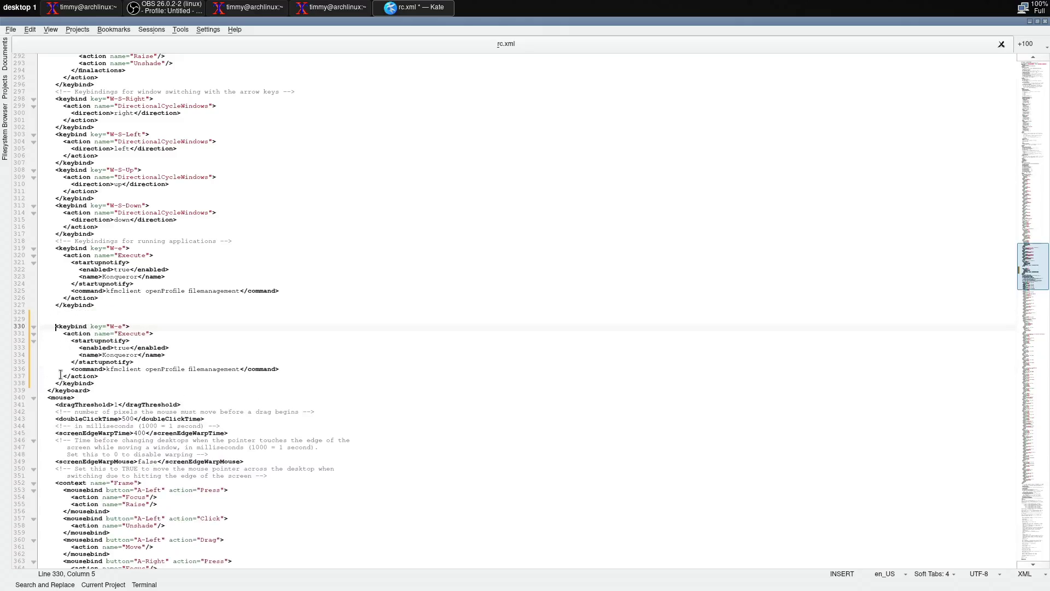
click(47, 390)
key(Return)
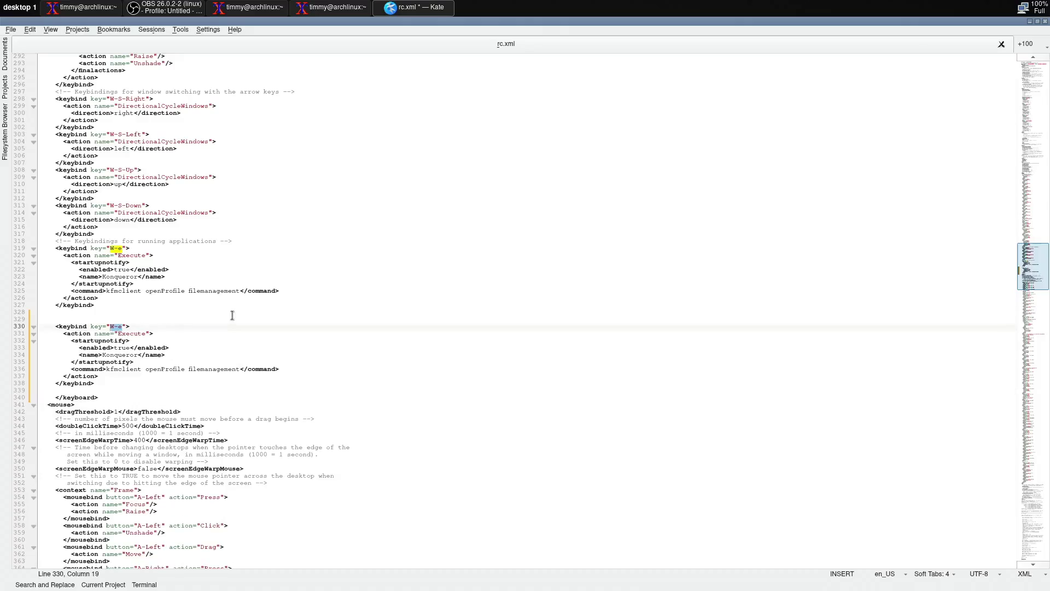
Change the copied keybind to W-i, drop startupnotify, and set its command to nautilus
click(122, 326)
key(BackSpace)
key(BackSpace)
text(-i)
key(Down)
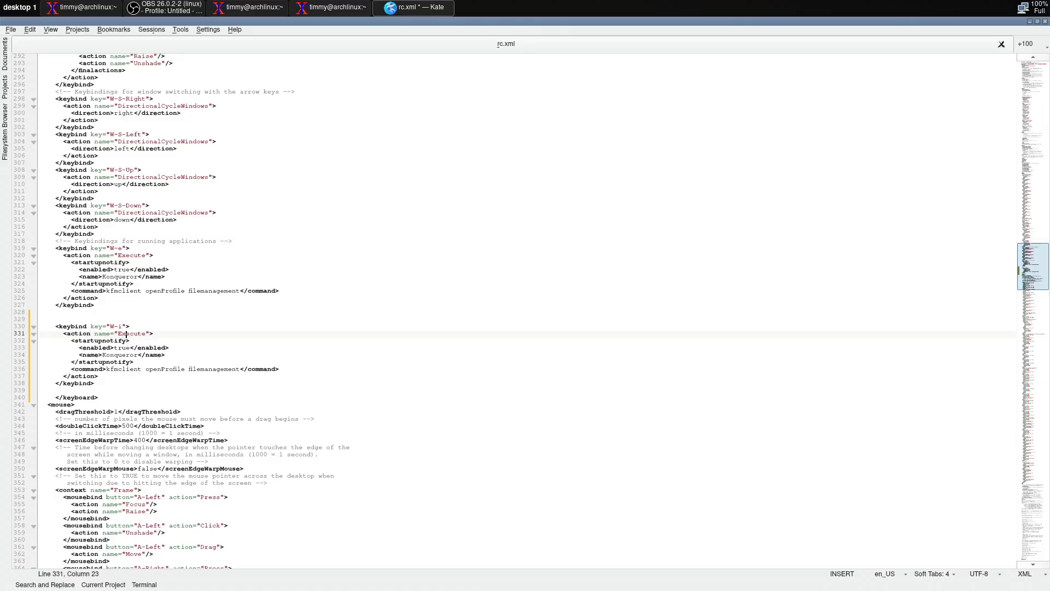
key(Down)
key(BackSpace)
key(BackSpace)
key(BackSpace)
key(BackSpace)
key(BackSpace)
key(BackSpace)
key(BackSpace)
key(BackSpace)
key(BackSpace)
key(BackSpace)
key(BackSpace)
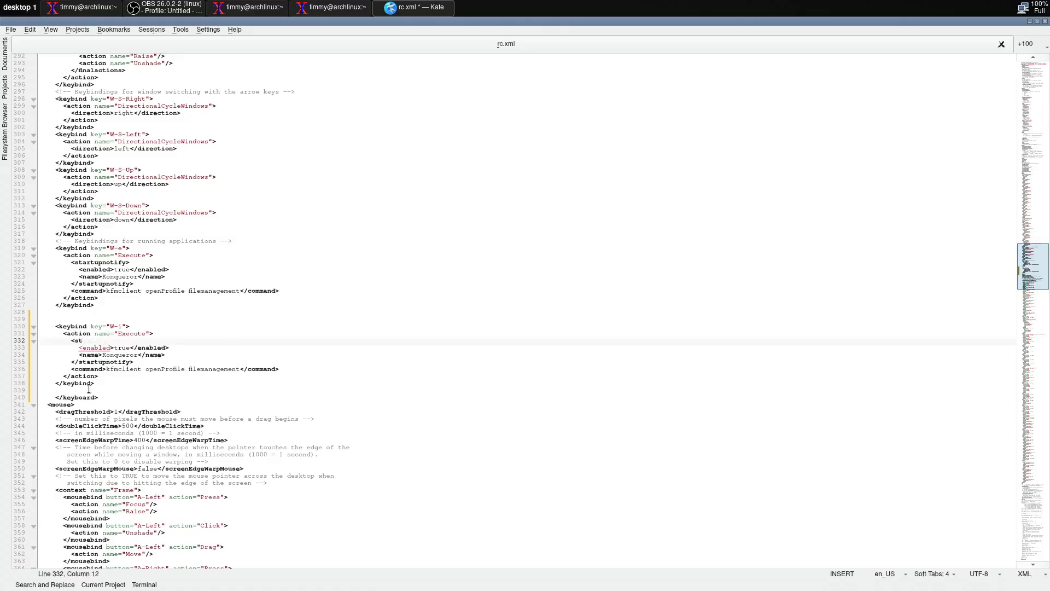
key(ctrl+k)
key(ctrl+k)
key(ctrl+k)
key(ctrl+k)
click(229, 341)
drag(241, 342, 105, 342)
text(nautilus</command>)
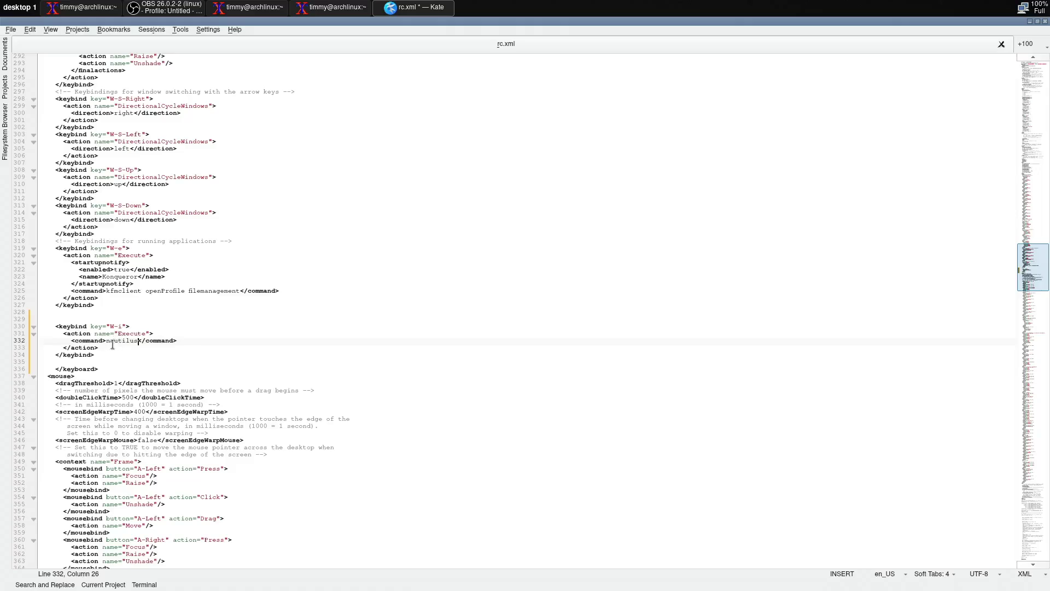
Remove the extra blank line and save rc.xml
click(90, 348)
click(38, 352)
key(End)
key(shift+Down)
key(Up)
key(ctrl+s)
drag(40, 319, 136, 357)
click(119, 334)
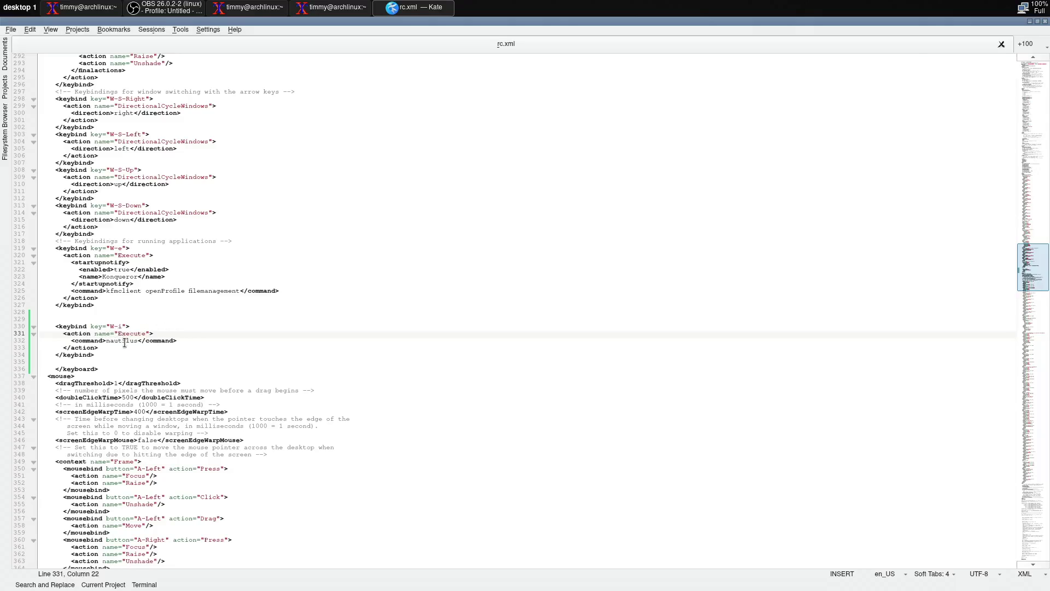
Reconfigure Openbox from the desktop root menu's Advanced Settings
right_click(482, 4)
mouse_move(548, 157)
mouse_move(641, 186)
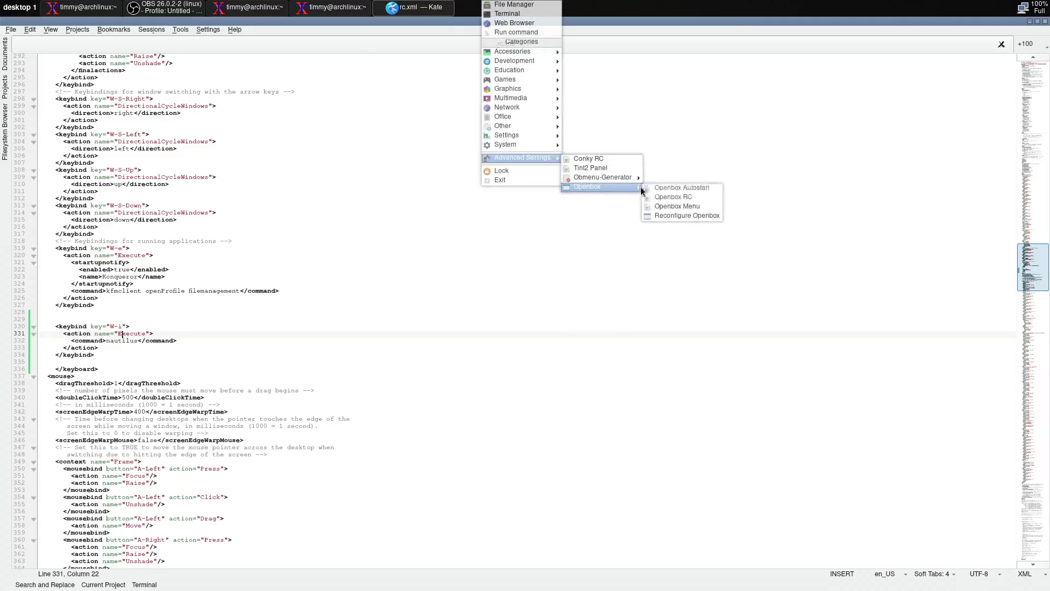
click(667, 212)
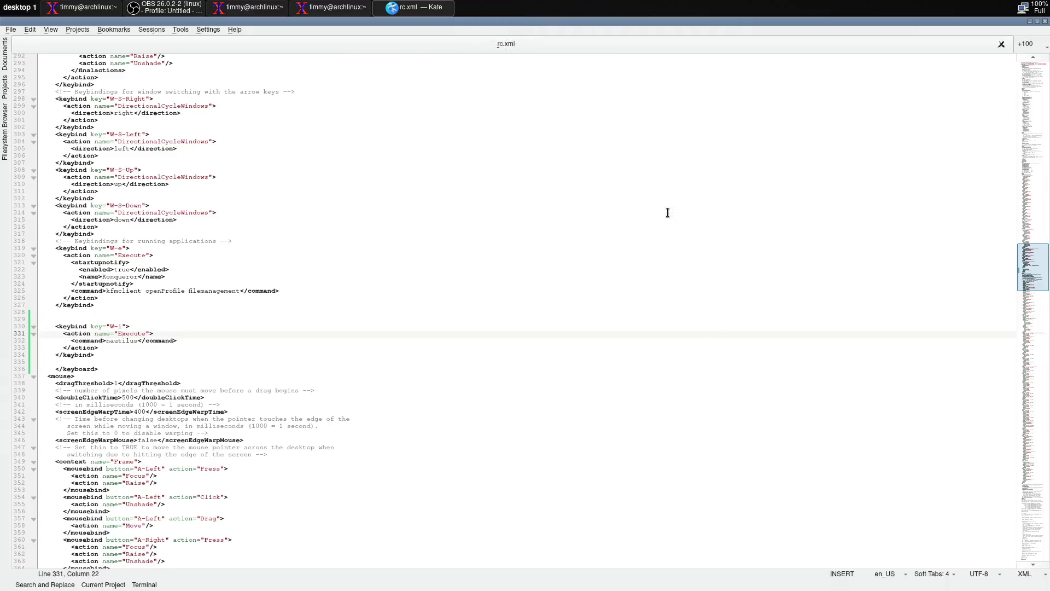
Test Super+I opens the Home file manager, then close it and Kate, and clear the terminal
key(super+i)
drag(705, 36, 747, 102)
click(886, 108)
key(ctrl+q)
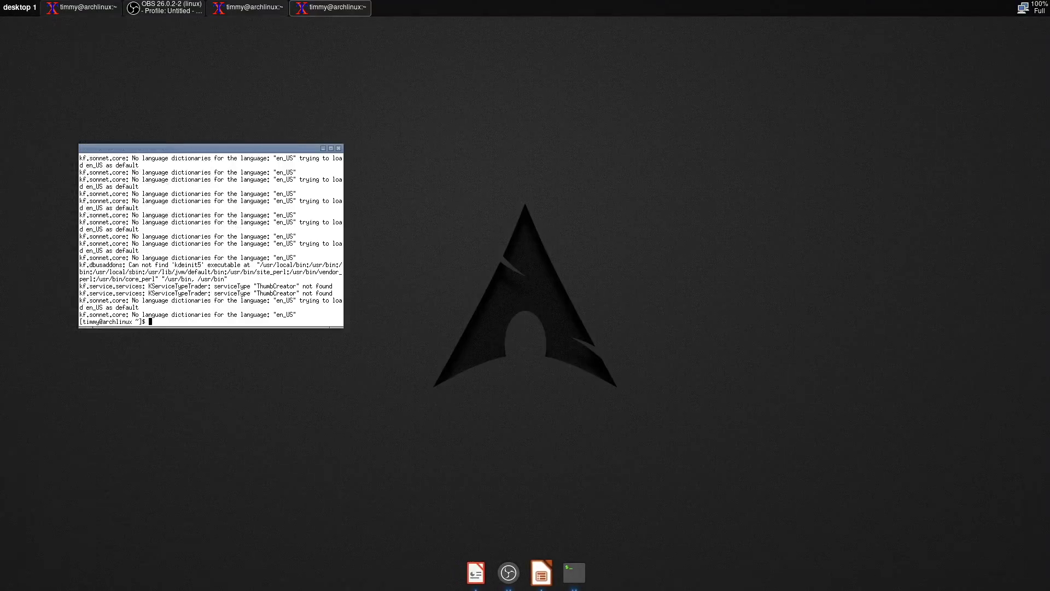
key(ctrl+l)
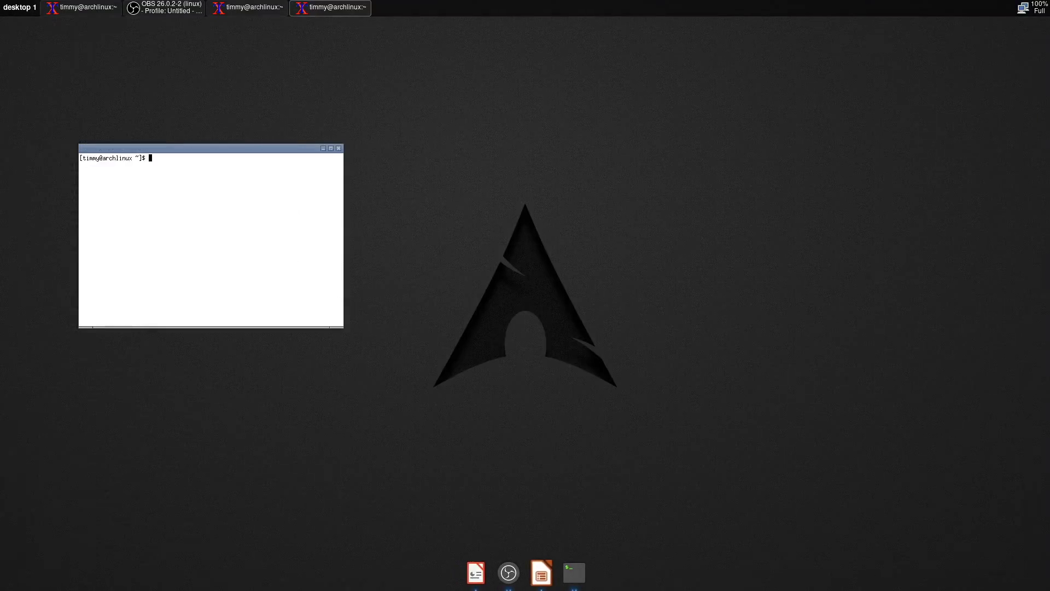
Open .config/openbox/autostart in Kate and enter 'plank &' and 'nitrogen' on two lines
text(kate .config/openbox/autostart)
key(Return)
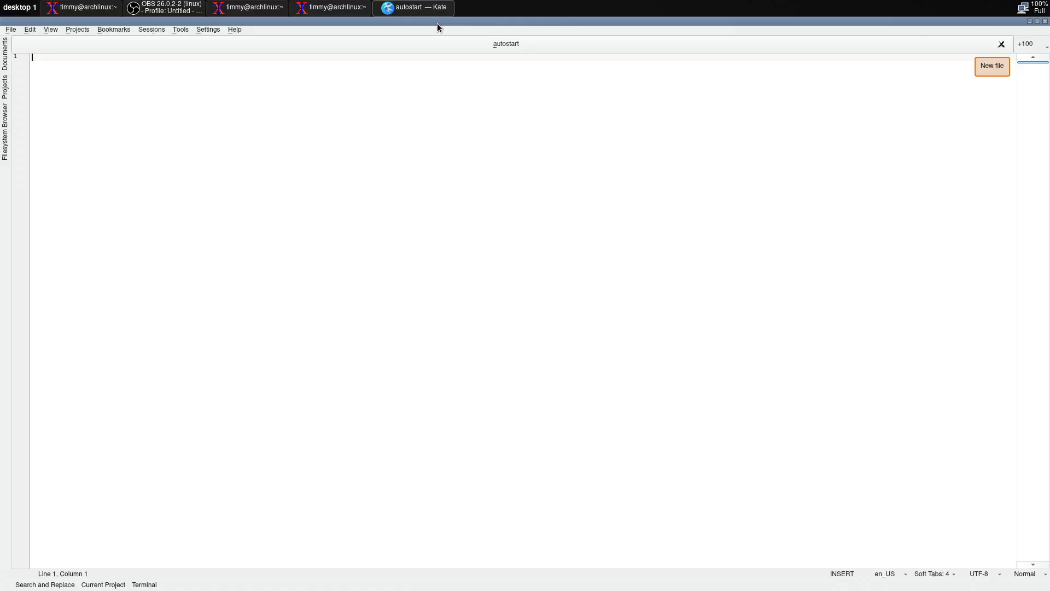
text(F)
text(lank )
text(&)
key(Return)
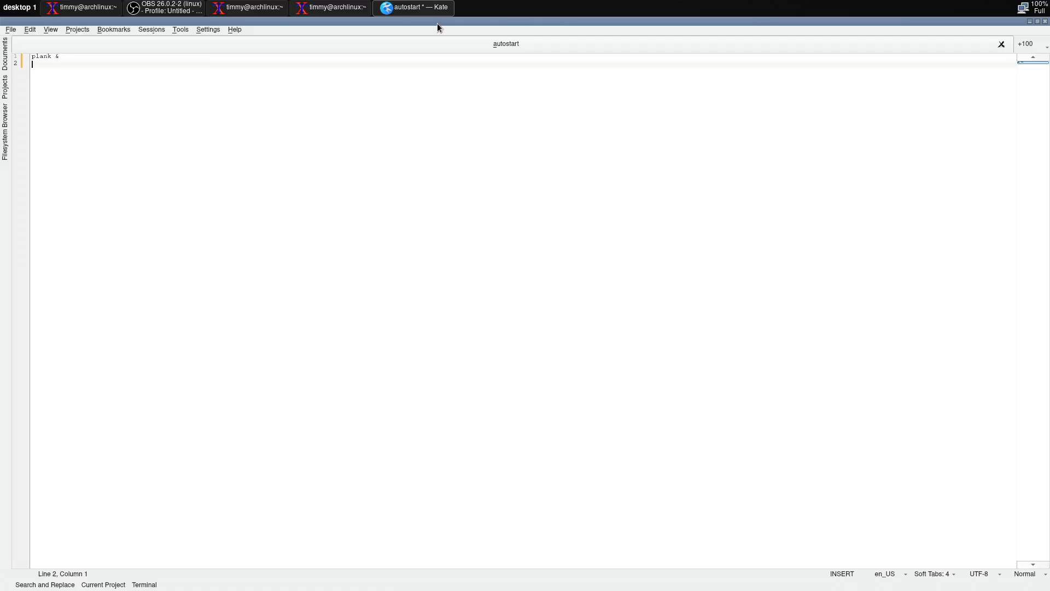
text(nitrogen)
Complete autostart with 'nitrogen --restore &', 'tint2 &', 'picom &' and 'setxkbmap it &', then save
click(1037, 22)
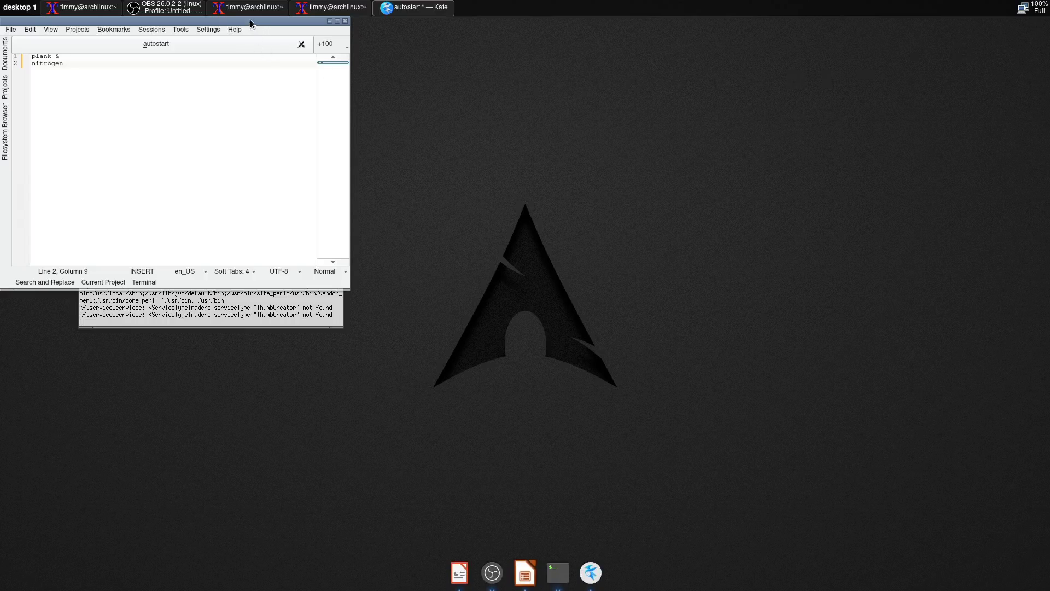
drag(250, 20, 761, 158)
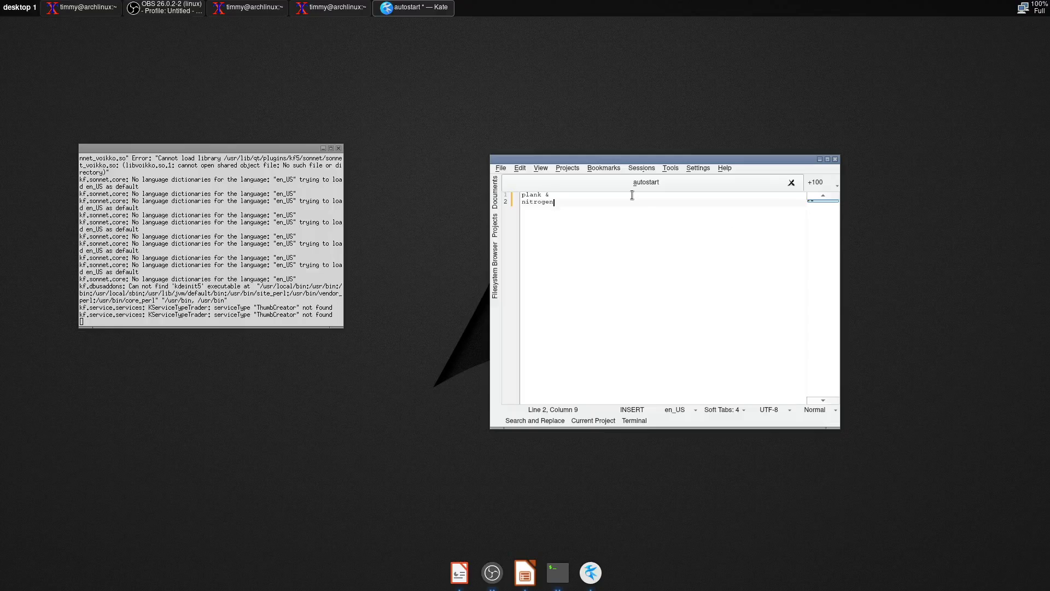
text(--restore)
text(tint2)
text(picon)
text(m &)
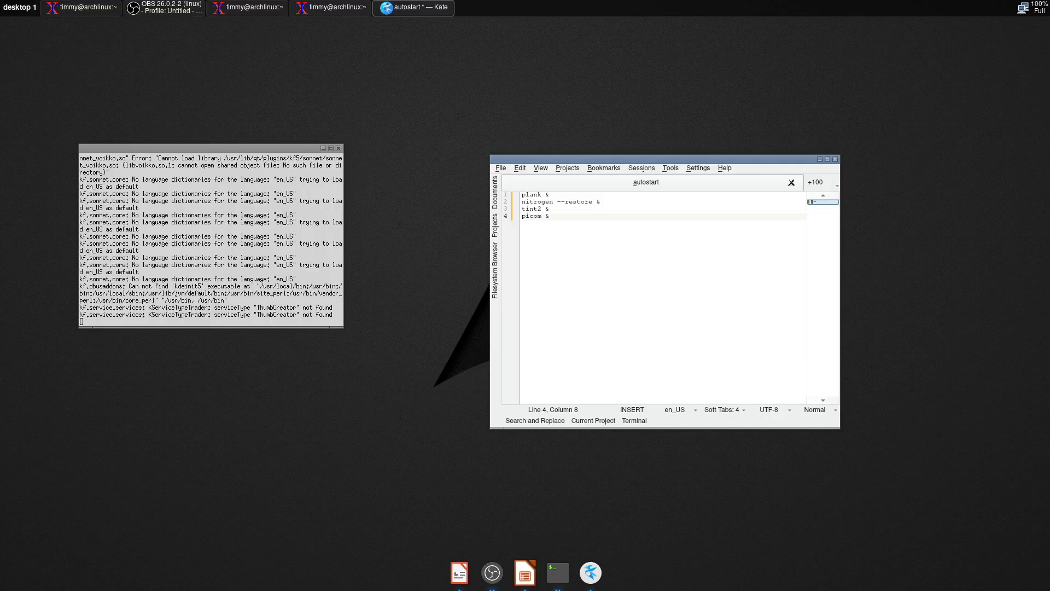
key(Return)
text(setxkbmap)
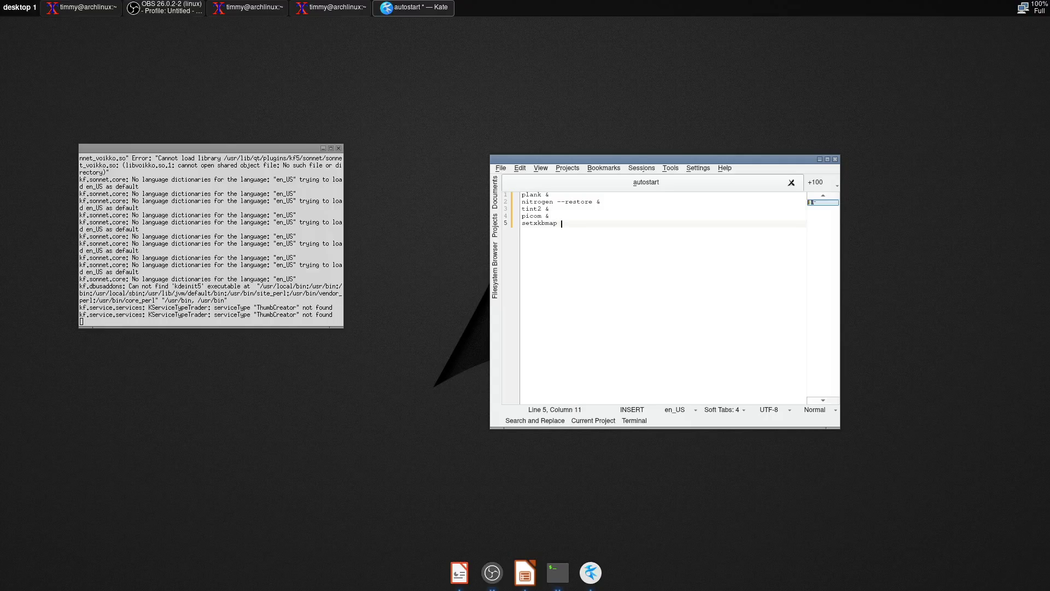
text( it &)
key(ctrl+s)
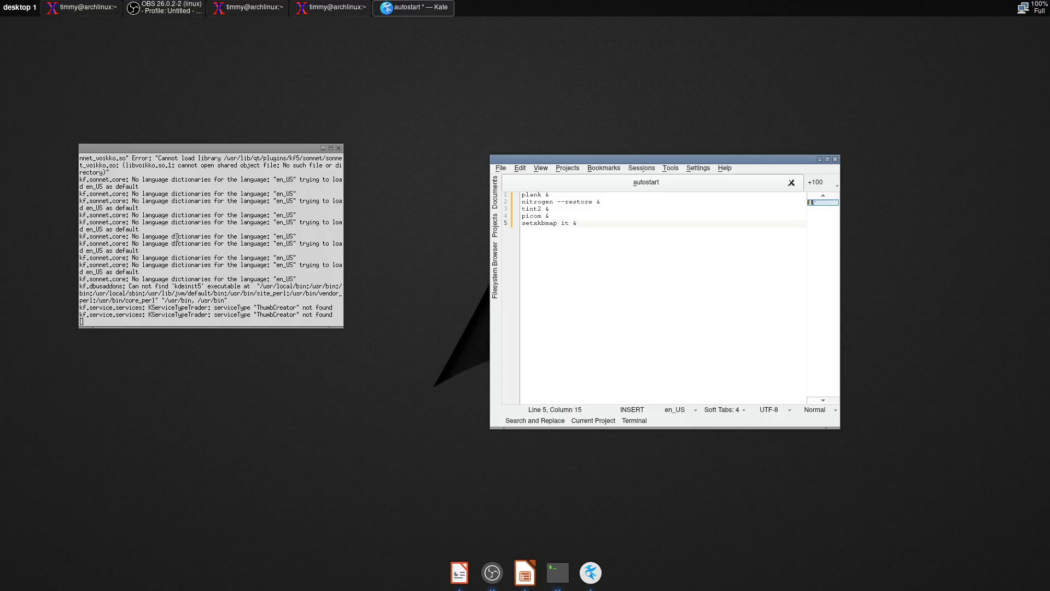